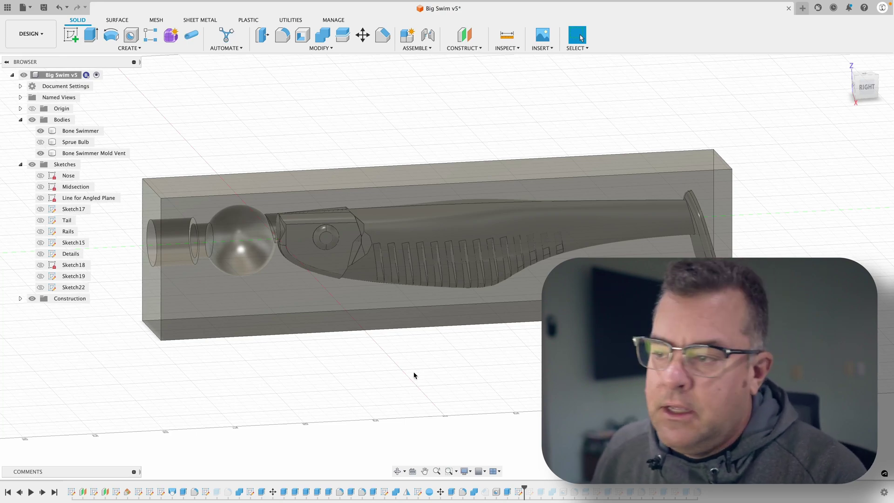
Step: Orbit the Big Swim mold and roll the timeline past Sketch23 to reveal its rectangle
middle_click_drag(416, 375, 463, 484, "shift")
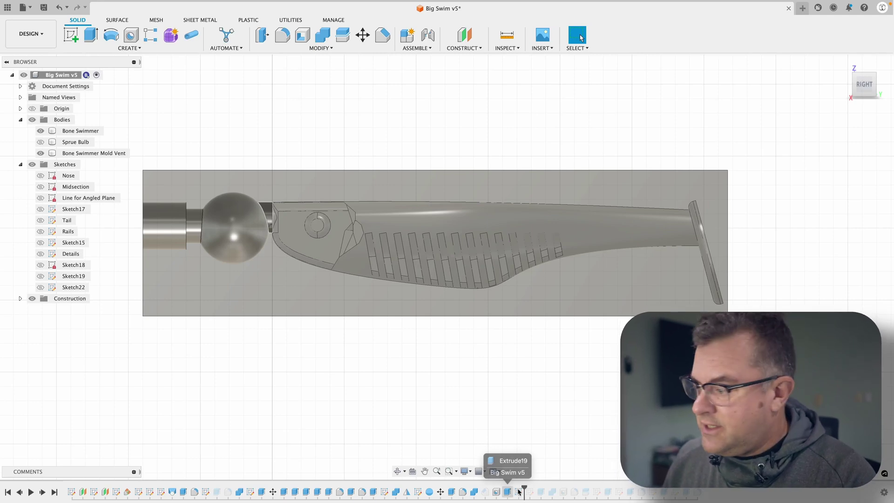
left_click_drag(524, 491, 543, 488)
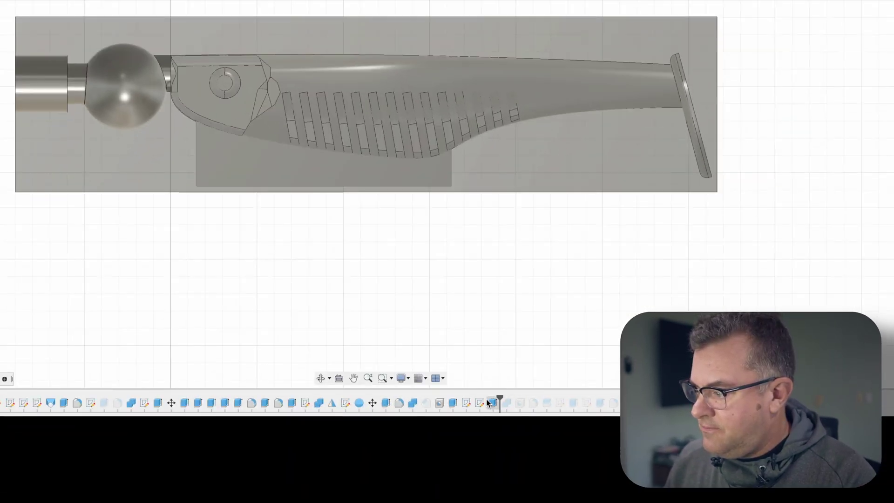
Step: Edit Sketch23 and hide the mold and sprue bodies, keeping the Bone Swimmer visible
right_click(531, 491)
left_click(511, 285)
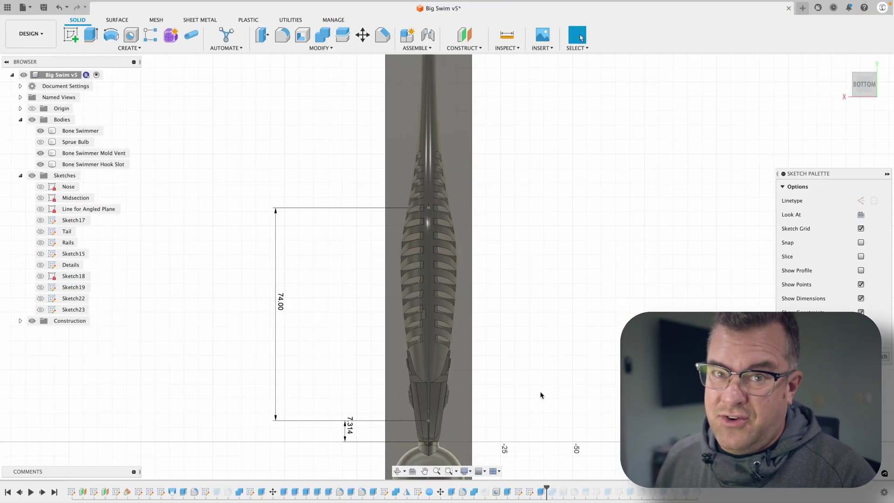
middle_click_drag(497, 376, 509, 307)
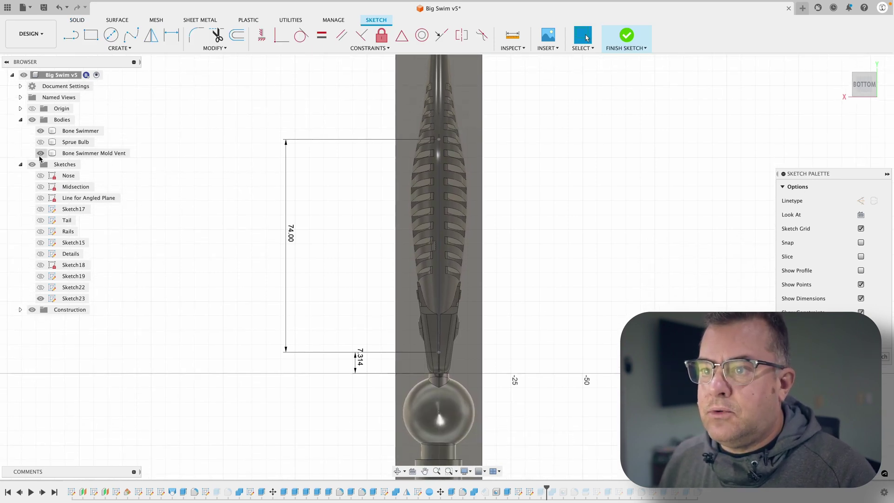
left_click(40, 153)
left_click(40, 153)
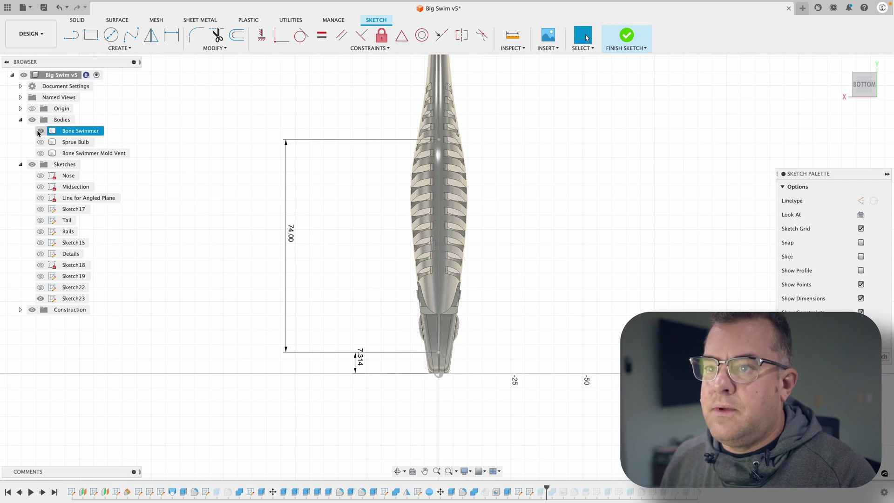
left_click(40, 131)
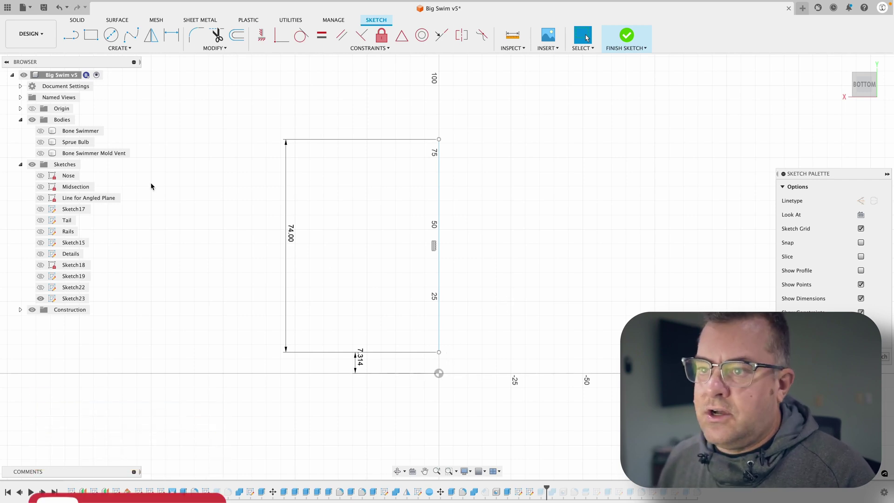
left_click(38, 132)
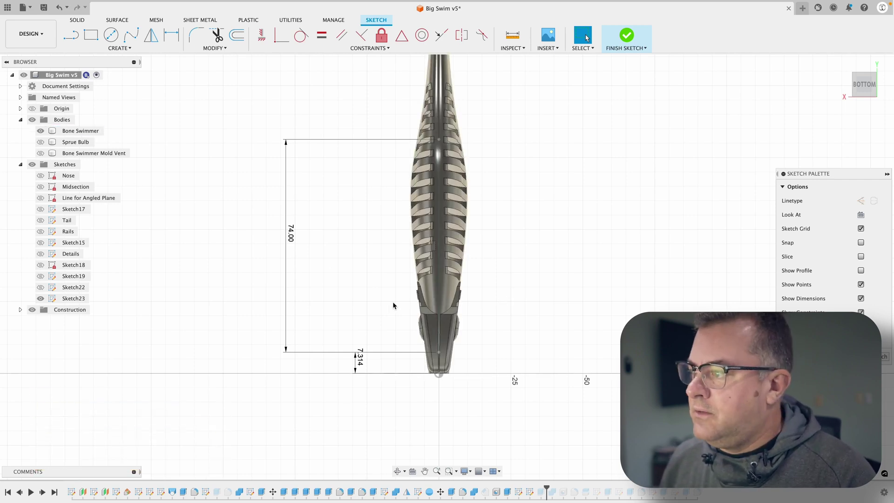
Step: Orbit around the fish and snap to the Top view to check the 74.00 and 7.314 dimensions
left_click(442, 140)
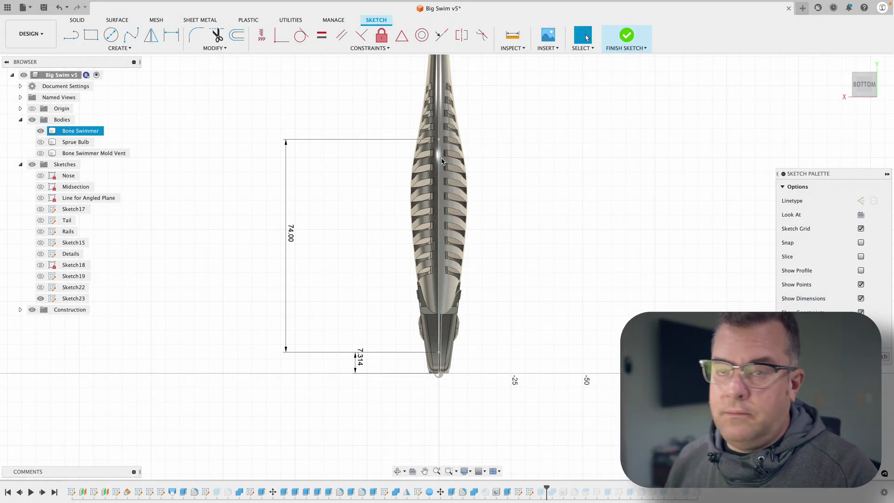
left_click(483, 107)
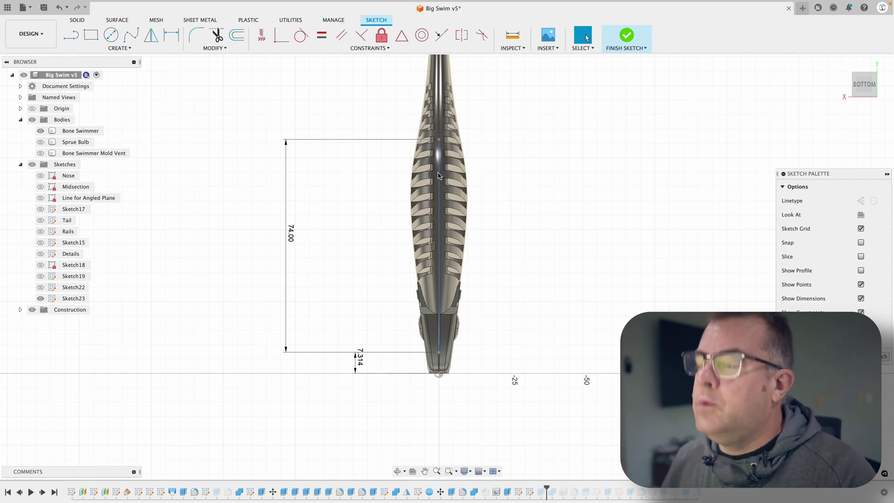
middle_click_drag(438, 176, 579, 405, "shift")
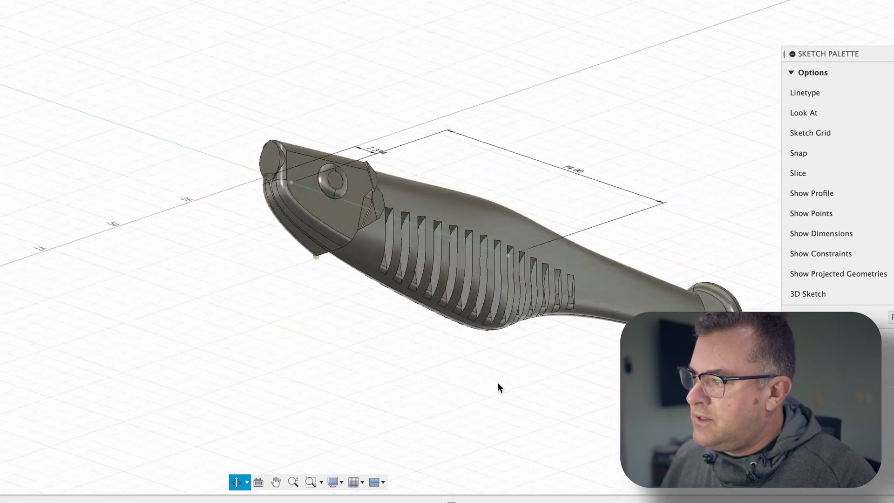
middle_click_drag(498, 388, 481, 442, "shift")
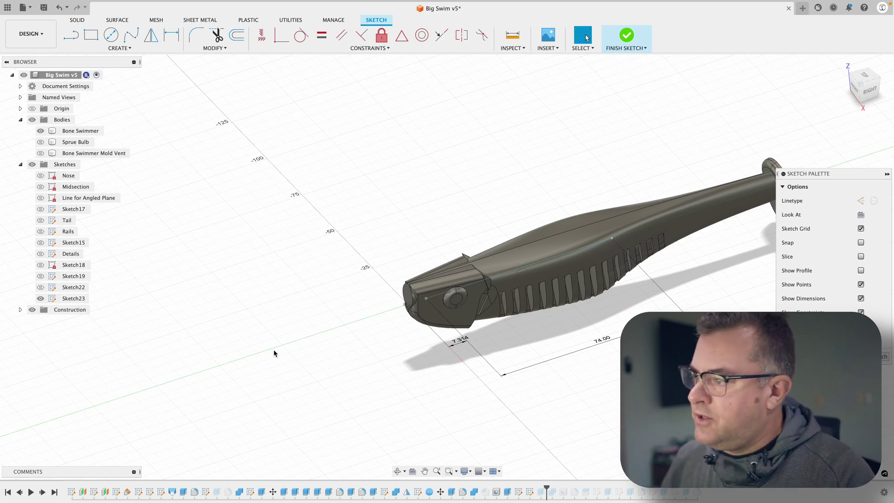
middle_click_drag(303, 372, 224, 254, "shift")
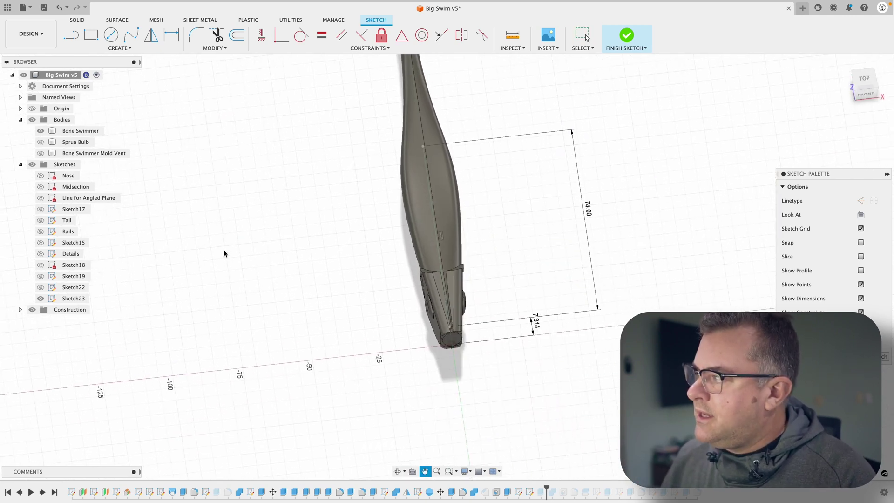
left_click(862, 74)
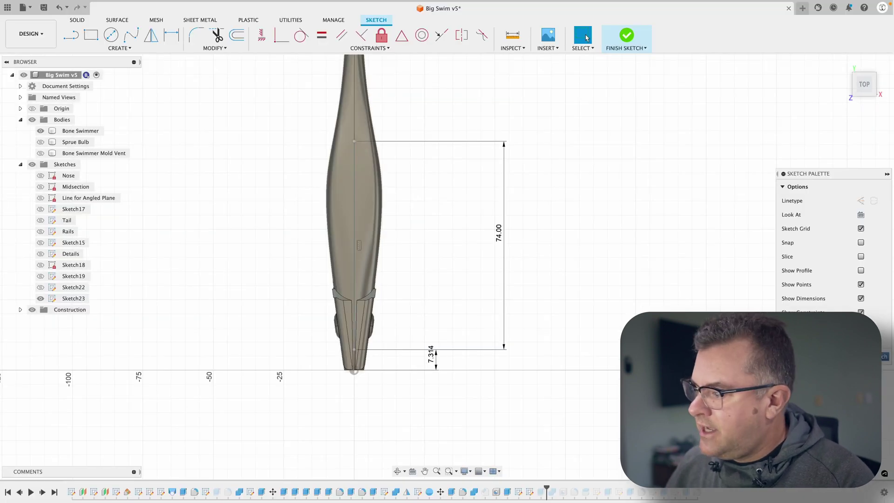
Step: Finish the sketch and reopen Extrude20 (−28.926 mm, 2.00 mm wall) to show its Direction options
left_click(626, 37)
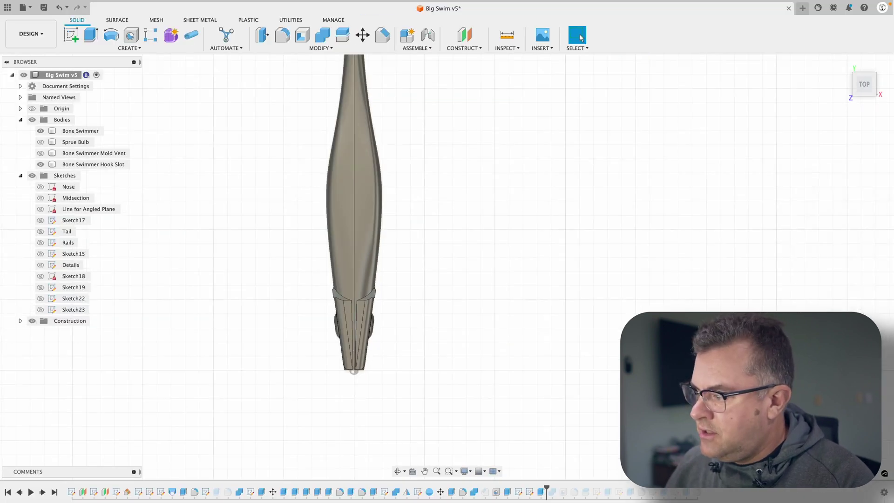
right_click(540, 492)
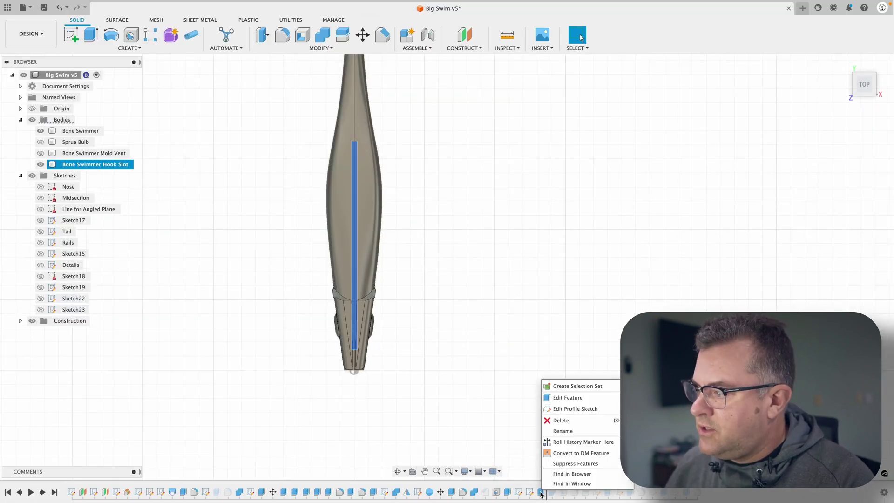
left_click(564, 398)
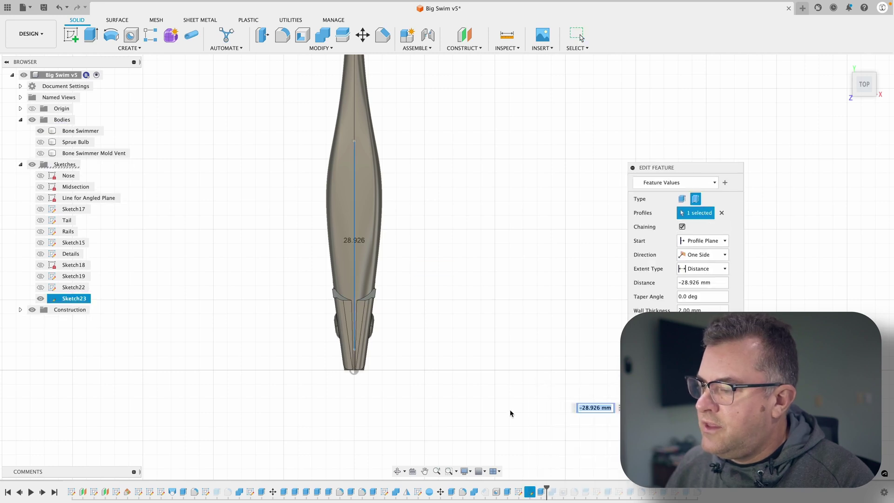
middle_click_drag(509, 413, 476, 313, "shift")
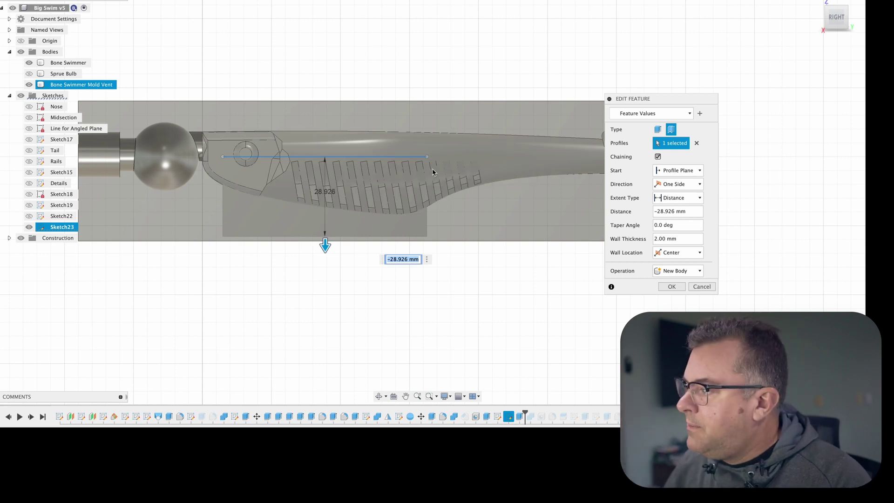
left_click(675, 184)
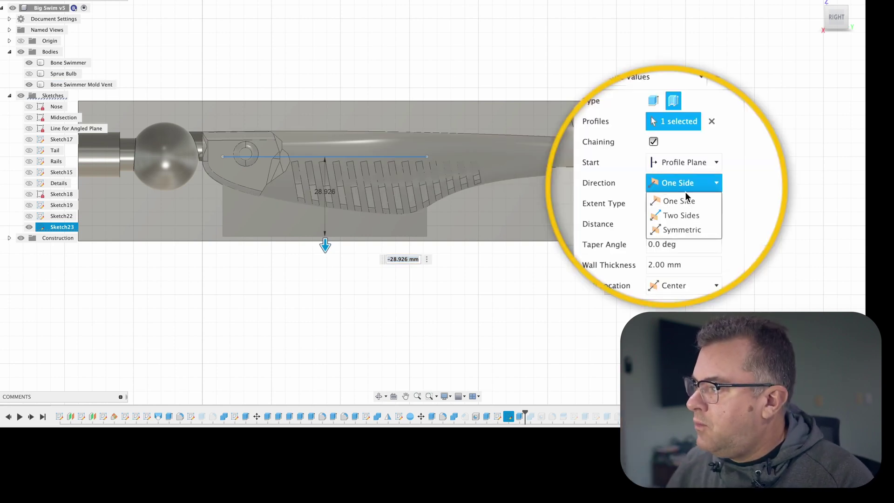
Step: Make the extrusion Two Sides with Side 2 at -4.298 mm, hiding the fish and vent bodies
left_click(686, 215)
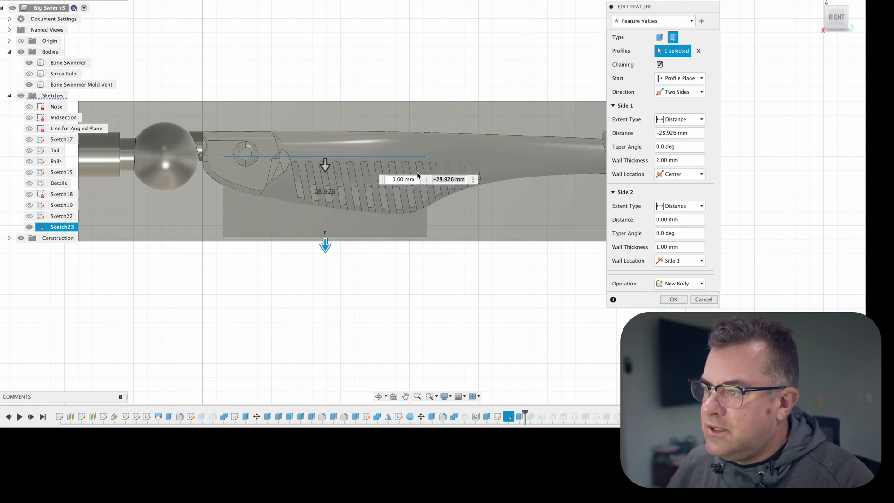
left_click(325, 165)
left_click_drag(327, 166, 328, 158)
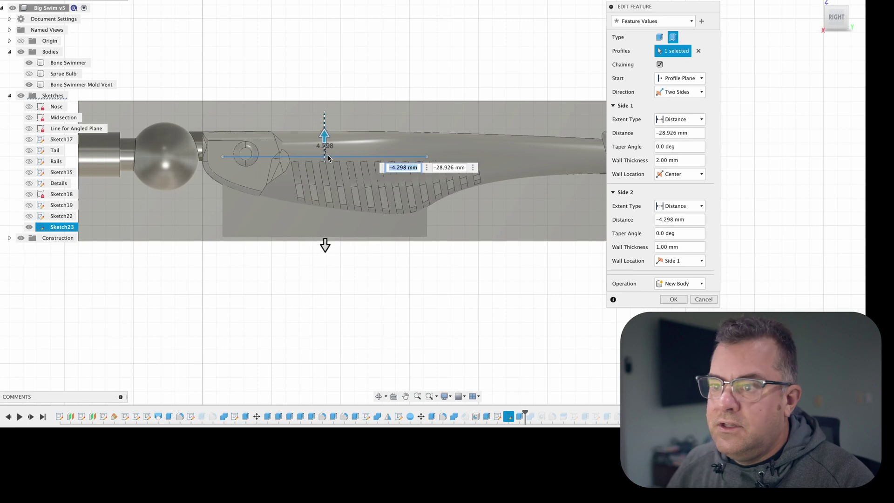
left_click(28, 63)
left_click(29, 84)
middle_click_drag(220, 289, 292, 288, "shift")
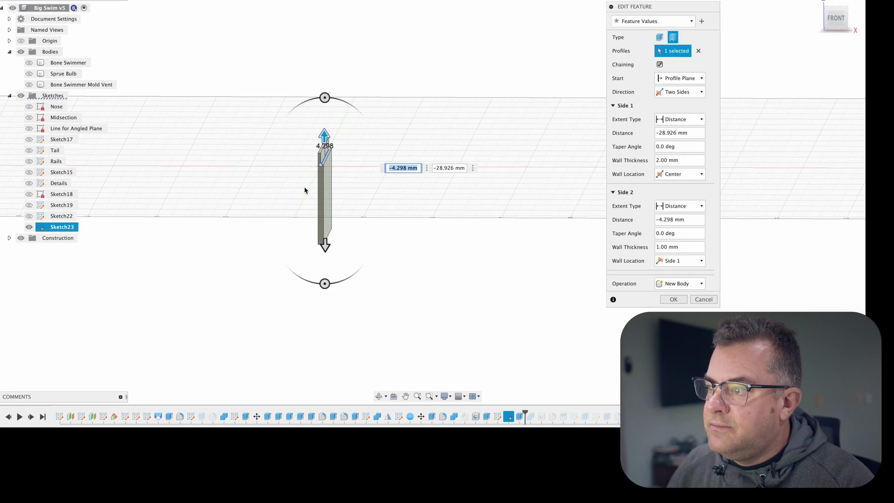
Step: Center Side 2's wall with a 2 mm thickness and close the extrusion edit
left_click(680, 260)
left_click(672, 291)
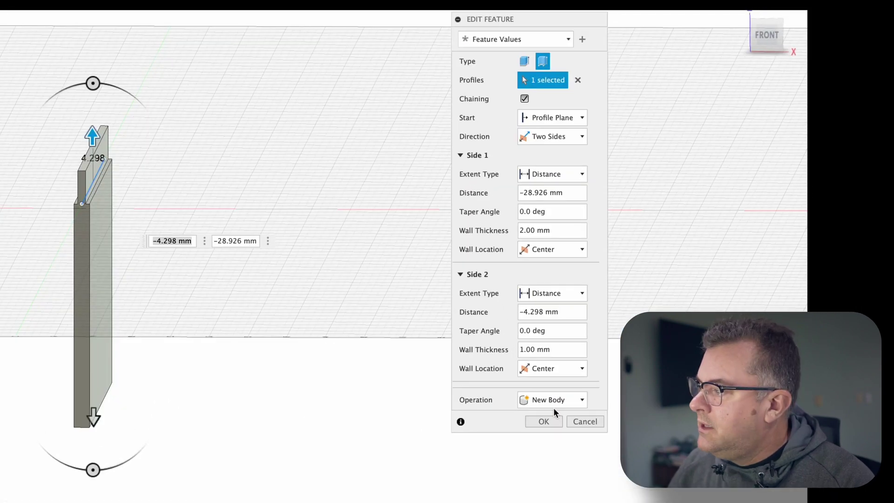
double_click(559, 349)
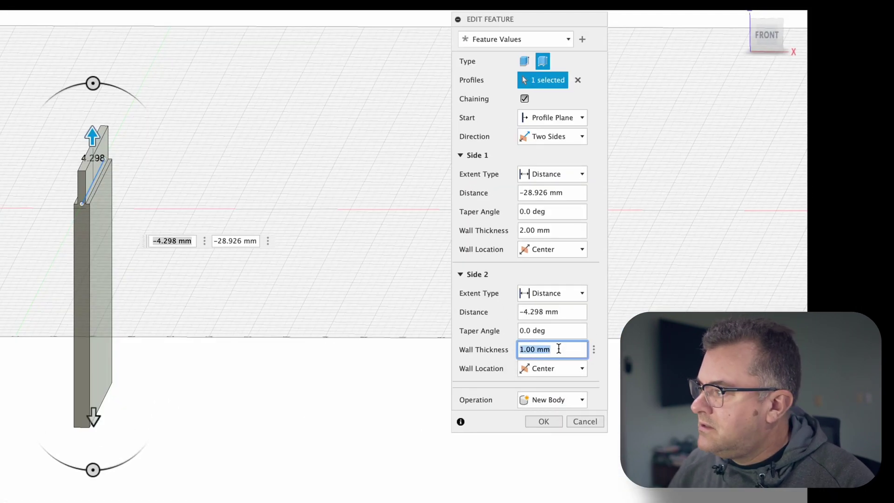
type("2")
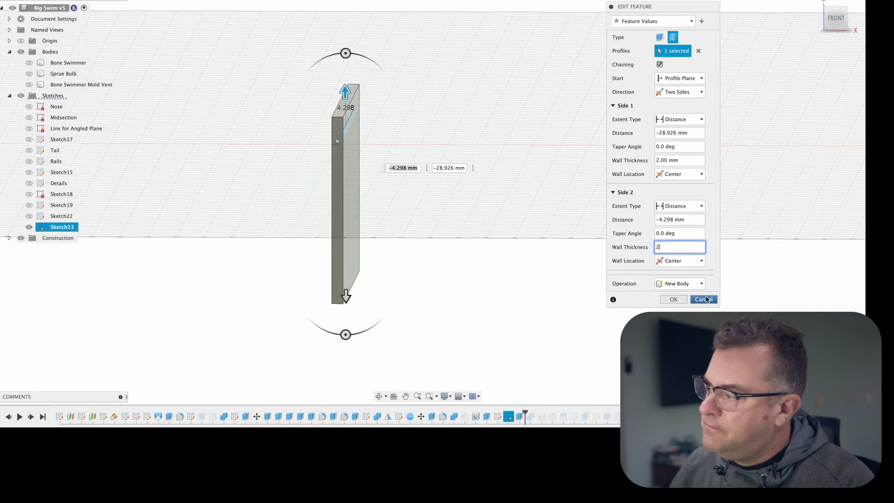
left_click(703, 299)
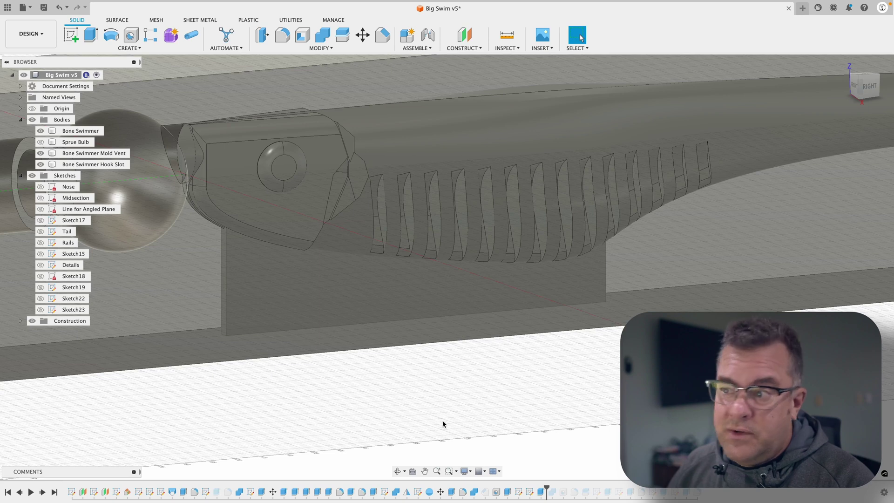
Step: Reopen the Combine cut of the hook slot plate from the vent body and confirm it with Keep Tools
left_click(289, 311)
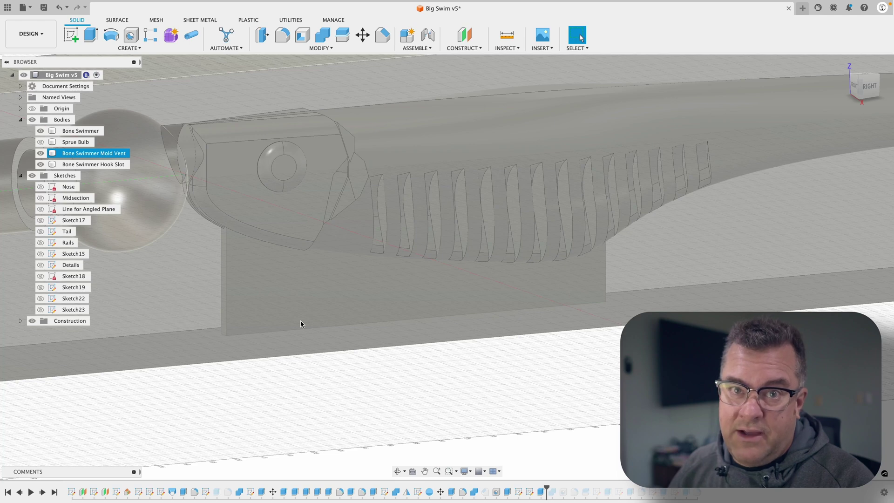
left_click(451, 463)
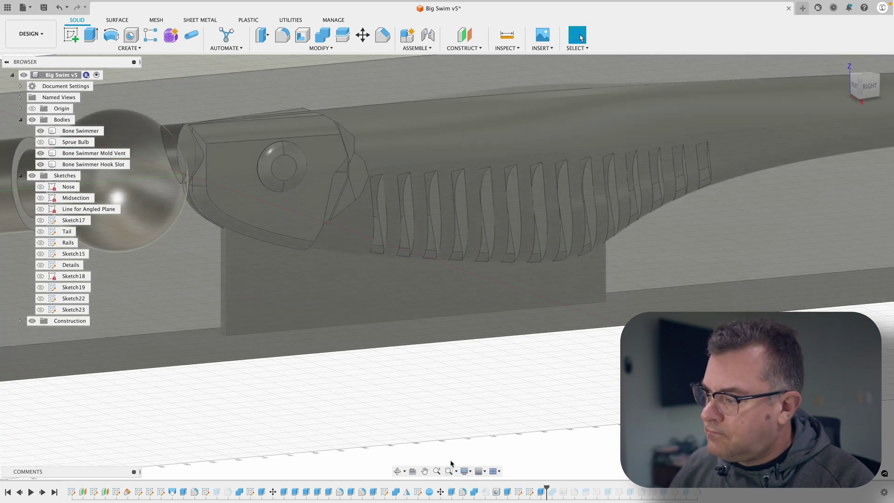
right_click(552, 490)
left_click(576, 419)
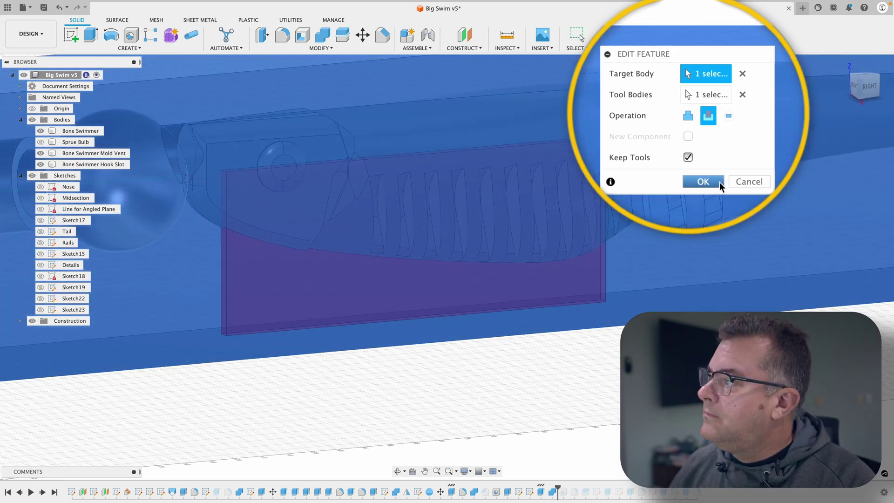
left_click(703, 181)
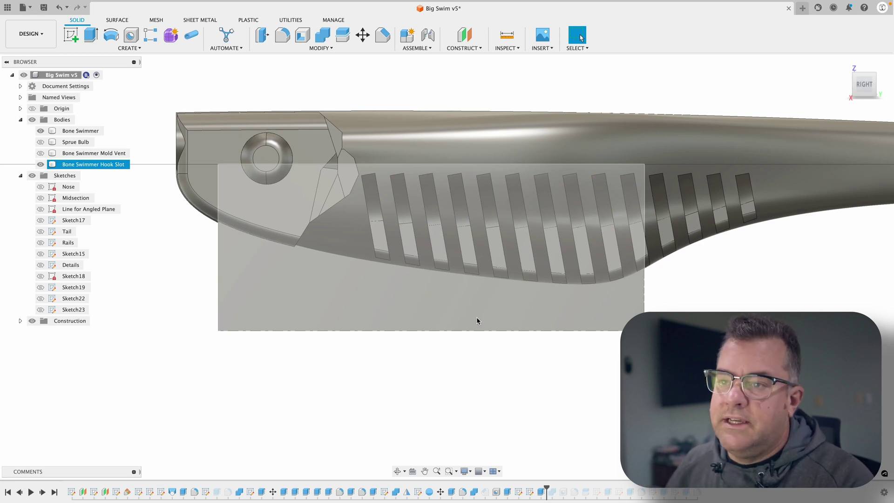
Step: Roll the timeline to the latest step of the design history and orbit to an angled view
left_click(535, 444)
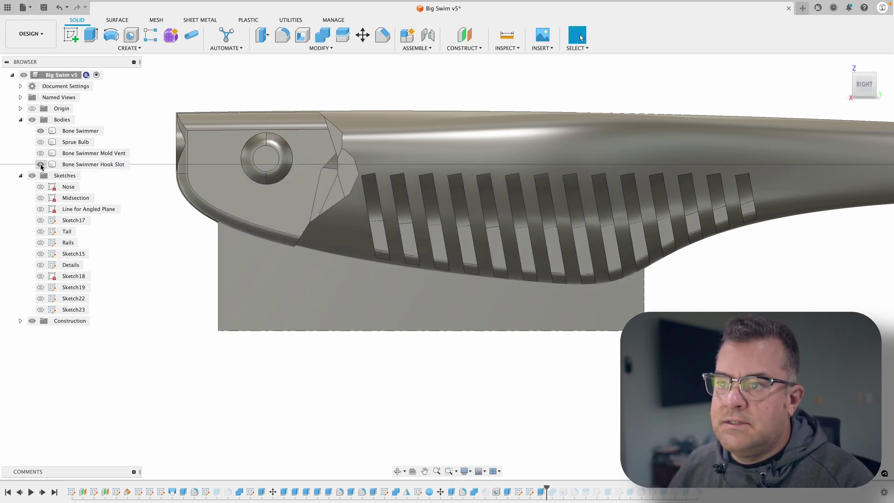
left_click(93, 153)
left_click(370, 443)
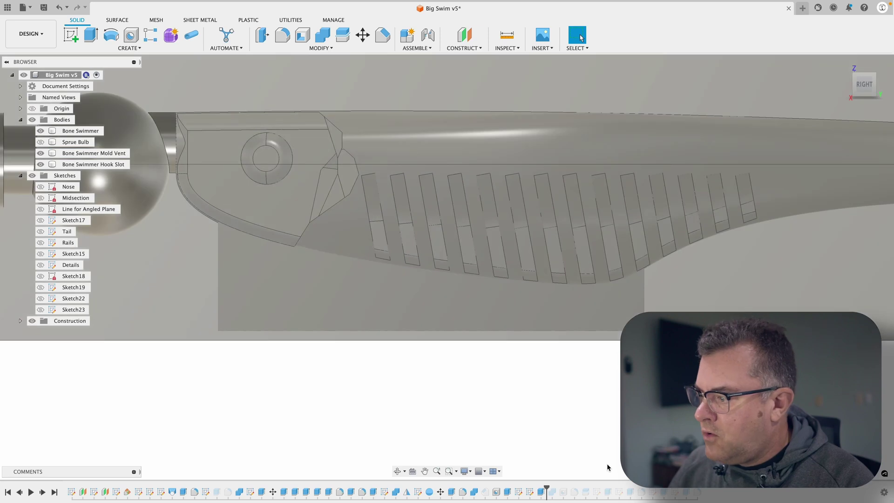
left_click_drag(547, 491, 569, 490)
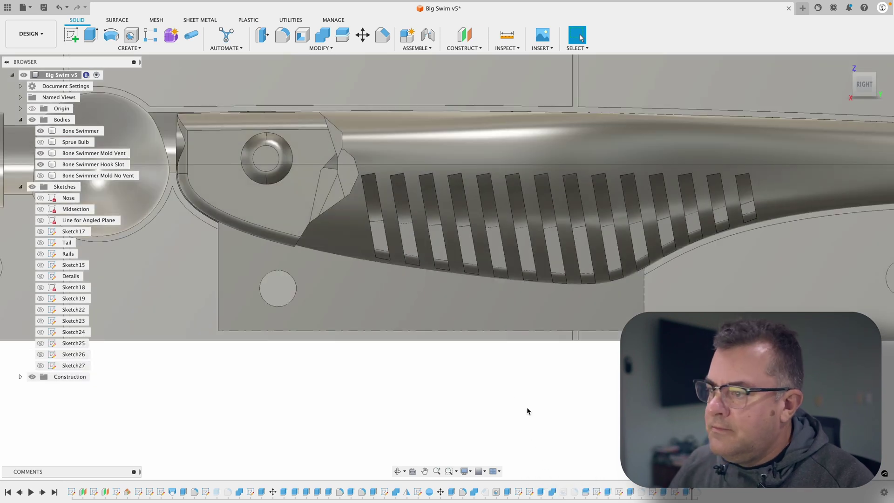
left_click(259, 299)
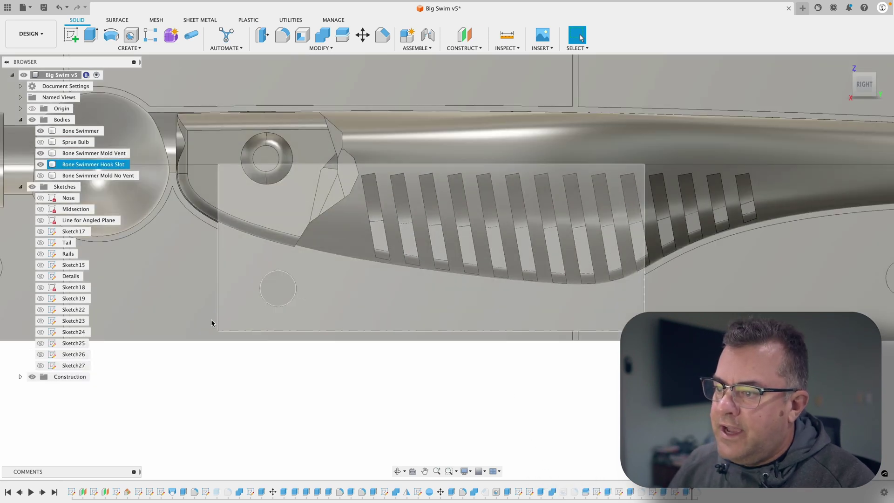
left_click(286, 293)
left_click(257, 319)
middle_click_drag(257, 319, 280, 303, "shift")
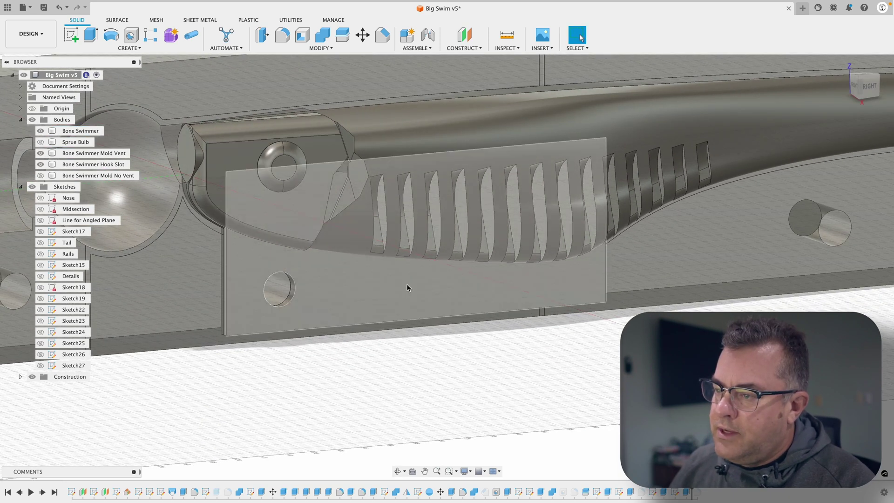
Step: Select the fish, vent and hook slot bodies to check which is which and their visibility
left_click(389, 148)
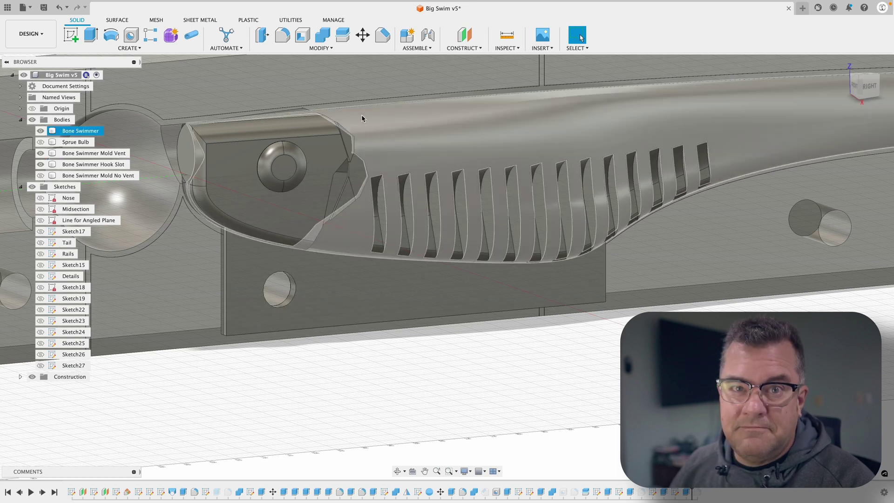
left_click(196, 222)
key("Escape")
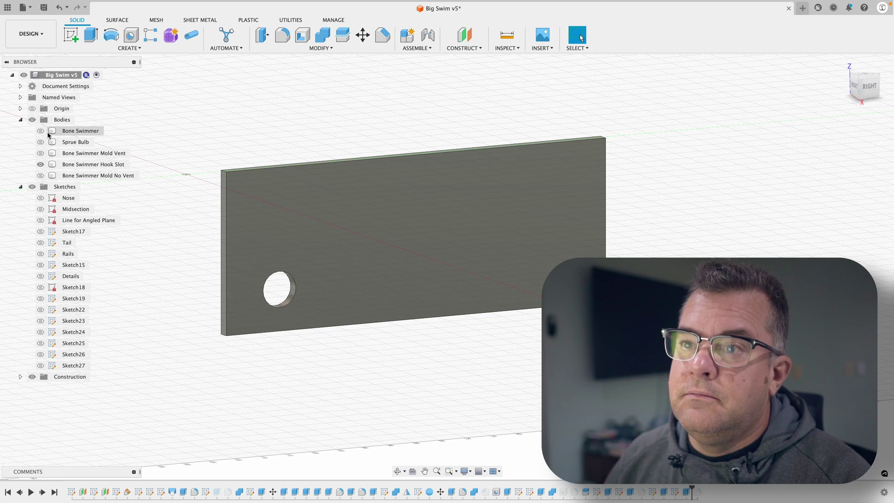
left_click(48, 132)
left_click(41, 131)
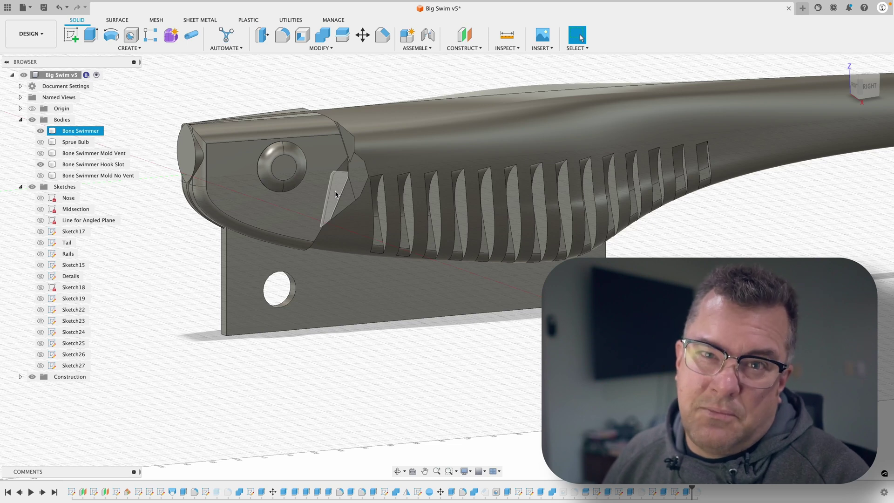
left_click(254, 364)
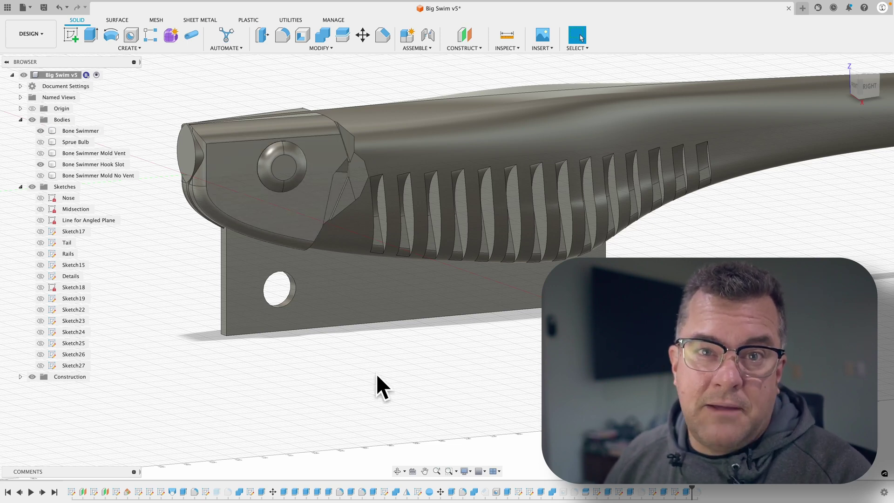
left_click(299, 267)
Step: Toggle body visibility until only the Bone Swimmer Hook Slot plate shows, viewed from the front
left_click(81, 131)
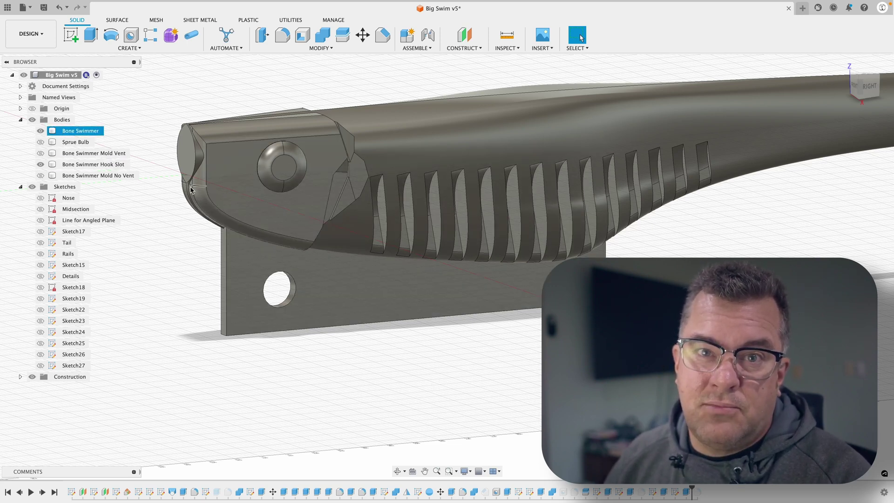
left_click(93, 153)
left_click(40, 131)
left_click(40, 153)
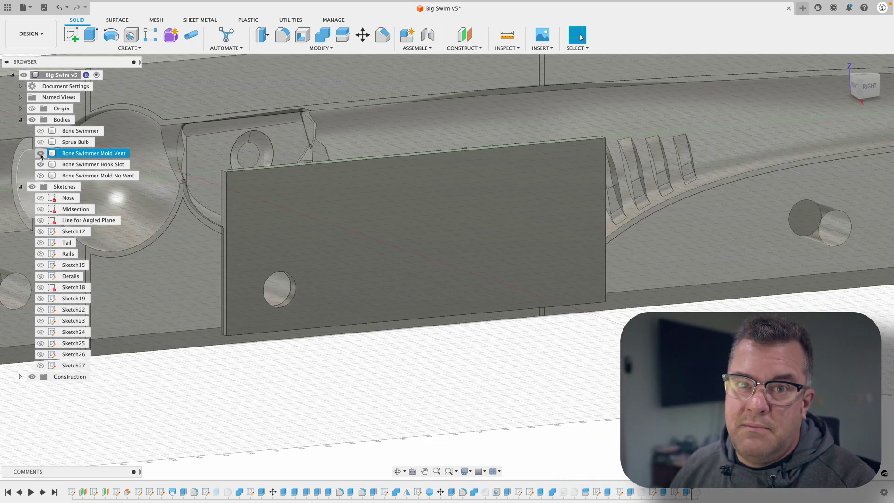
left_click(445, 314)
left_click(484, 357)
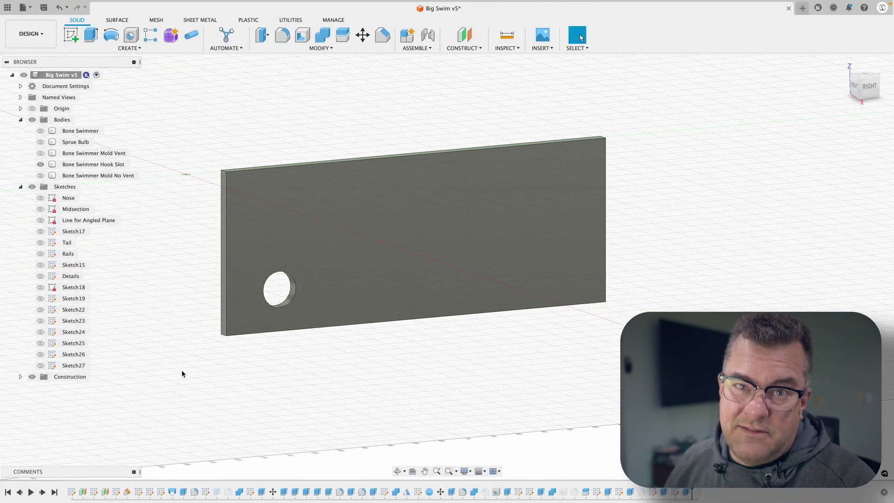
middle_click_drag(182, 373, 207, 371, "shift")
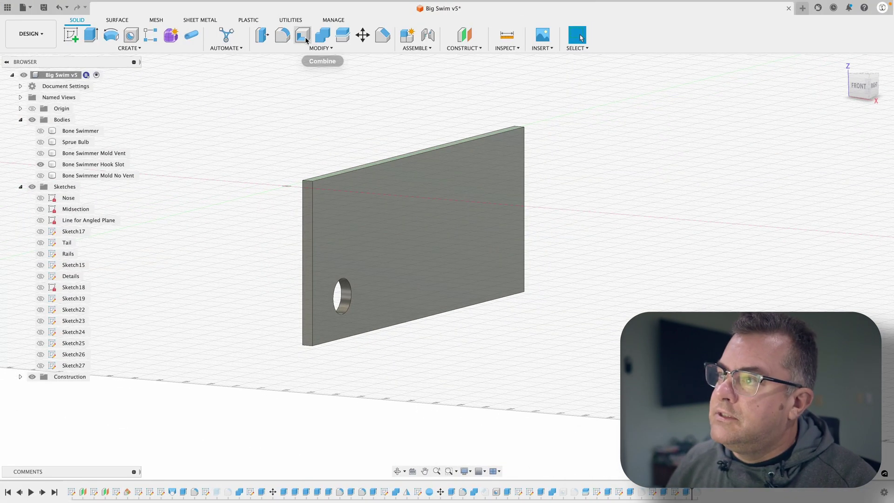
Step: Fillet the plate's two end faces and bottom face with a 1 mm radius
left_click(283, 39)
left_click(307, 295)
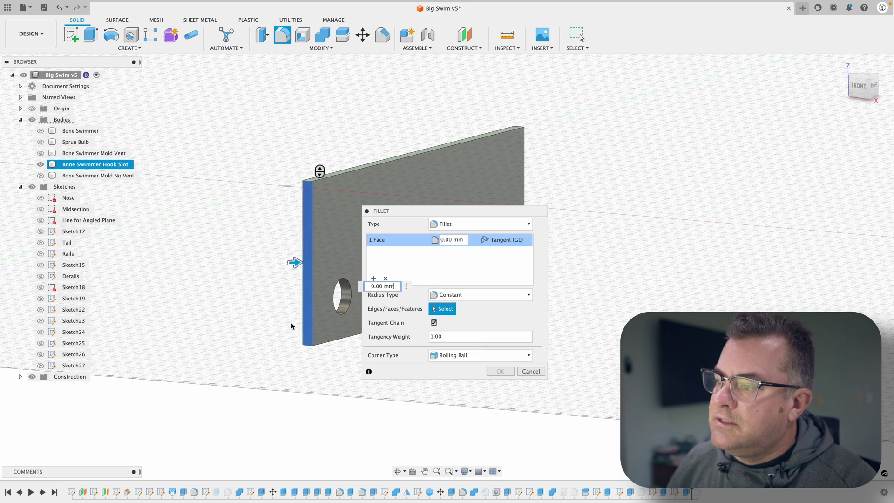
middle_click_drag(295, 261, 286, 320, "shift")
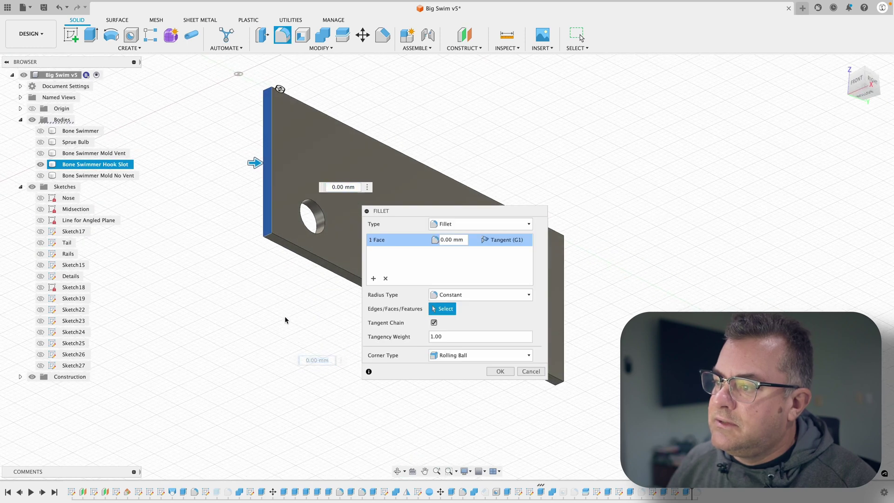
left_click(306, 257)
middle_click_drag(381, 407, 325, 410, "shift")
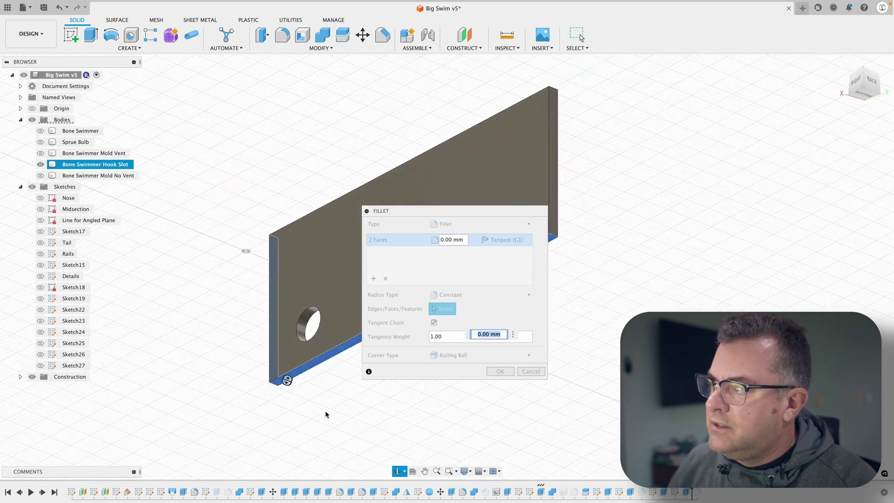
left_click(553, 163)
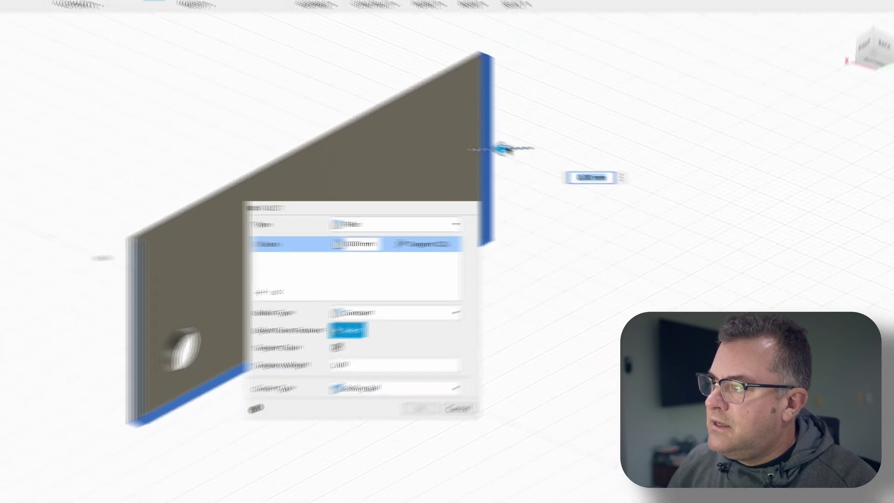
left_click_drag(484, 144, 485, 147)
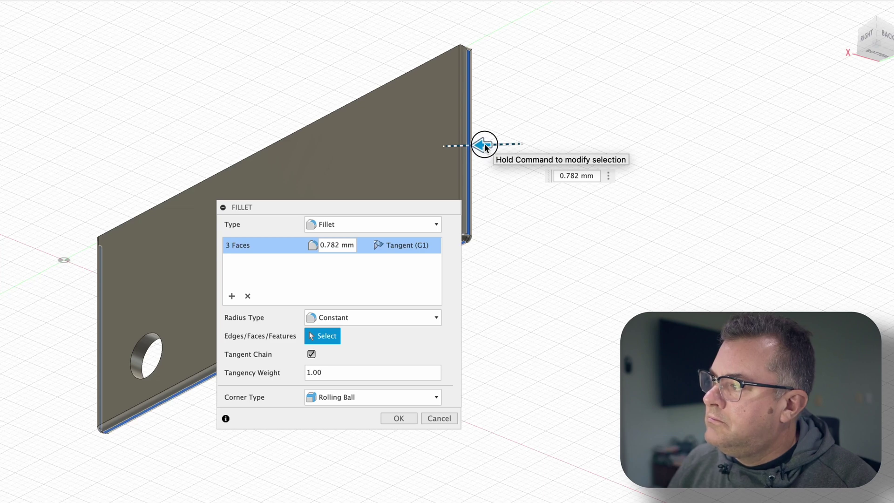
left_click(581, 176)
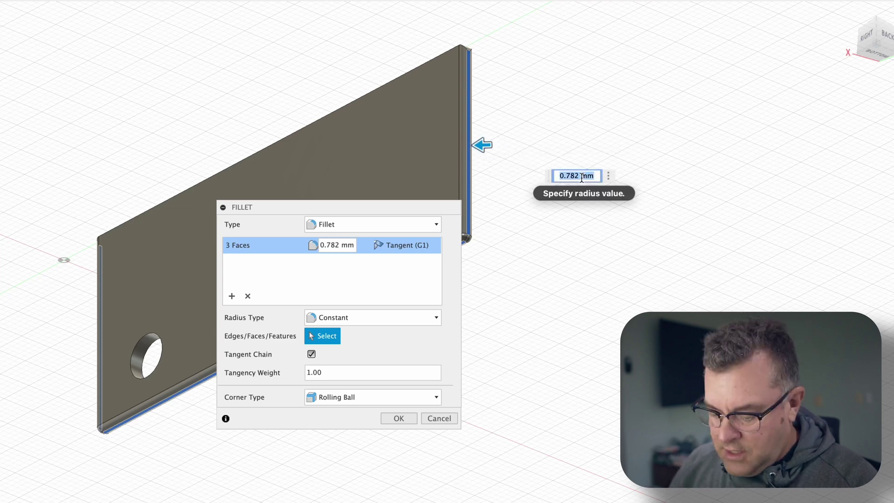
type("1")
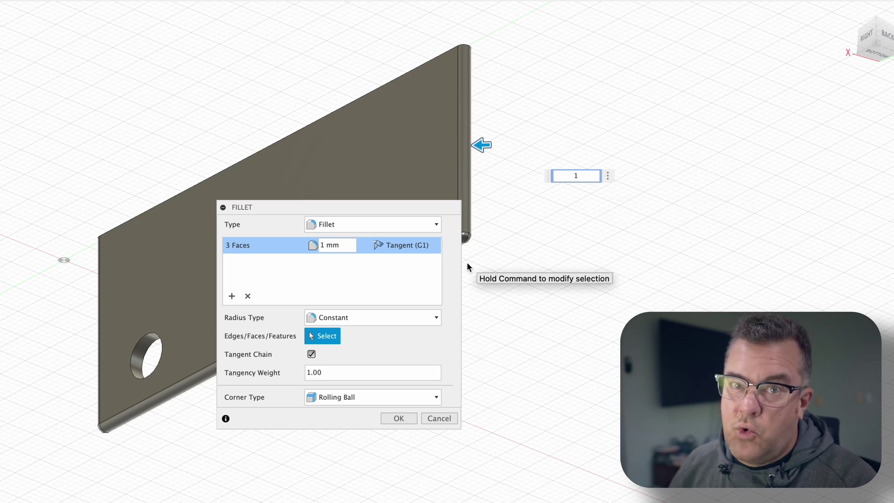
Step: Add a second 1 mm fillet set on both edges of the hole and apply
left_click(232, 296)
left_click(148, 338)
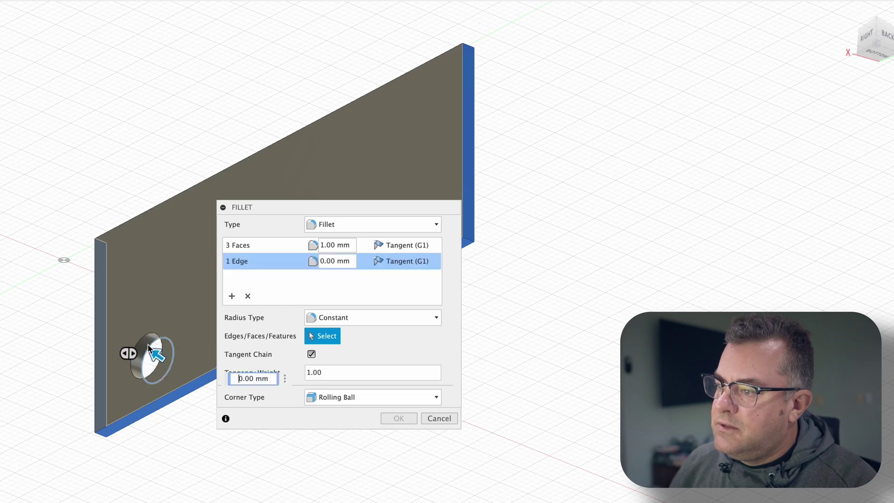
left_click(148, 339)
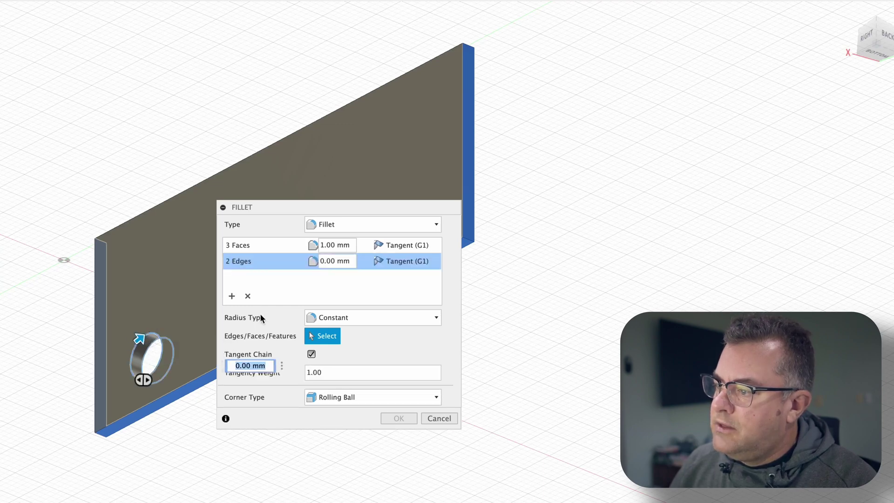
type("1")
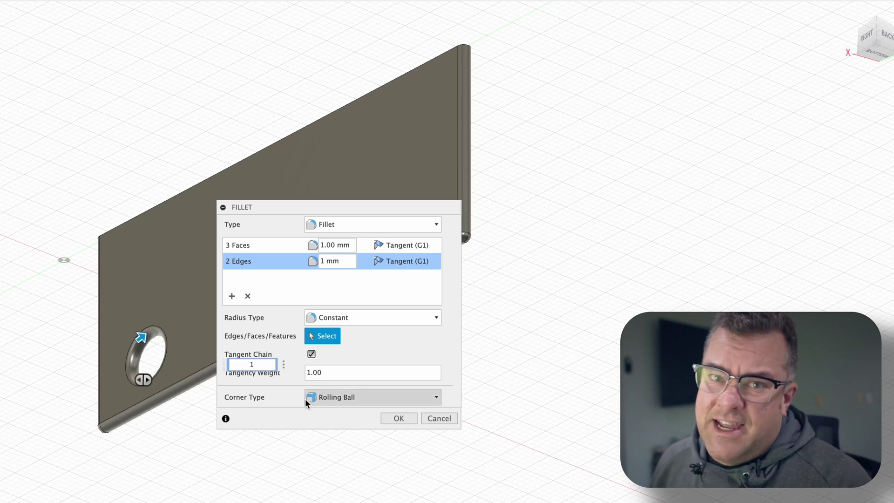
left_click(403, 418)
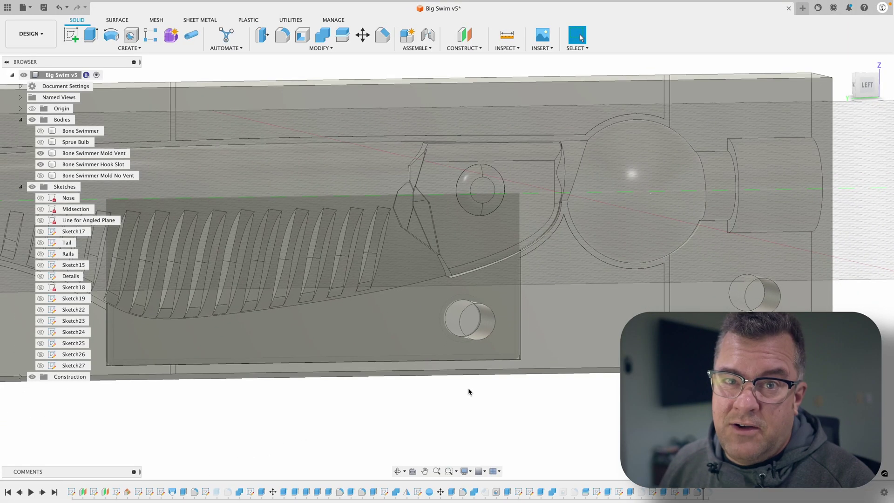
left_click(556, 342)
scroll(531, 356, "up", 1)
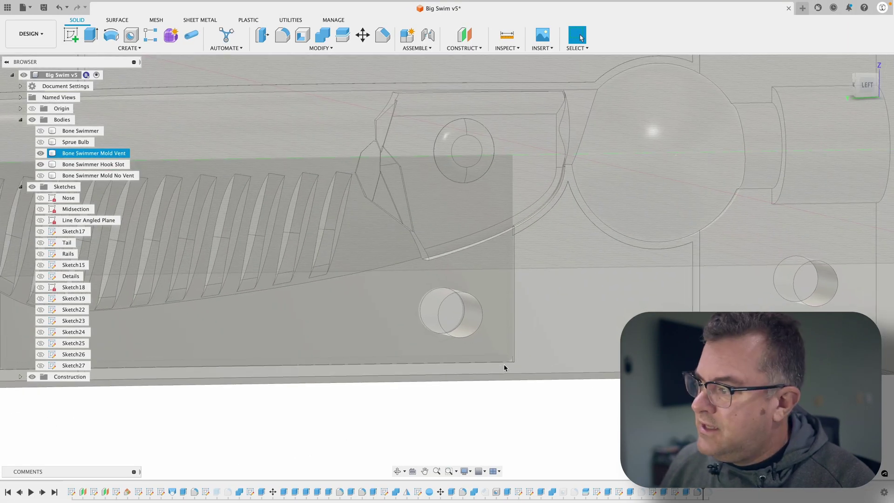
scroll(512, 363, "up", 5)
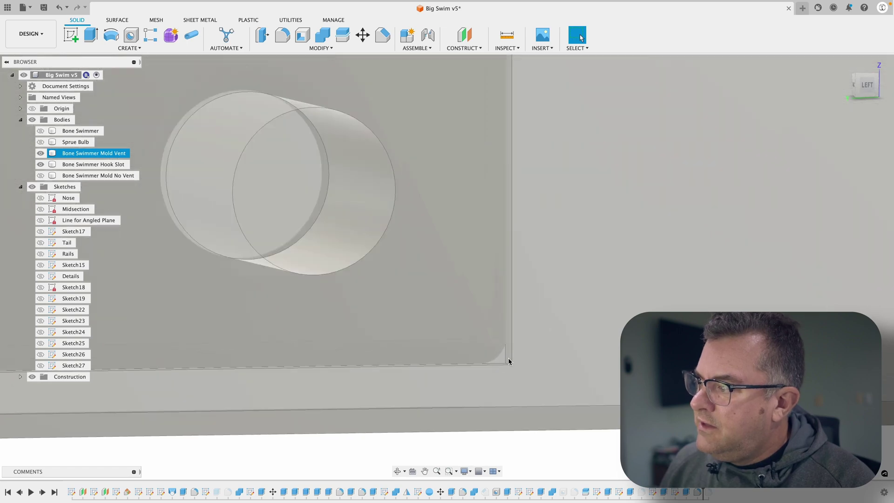
left_click(865, 84)
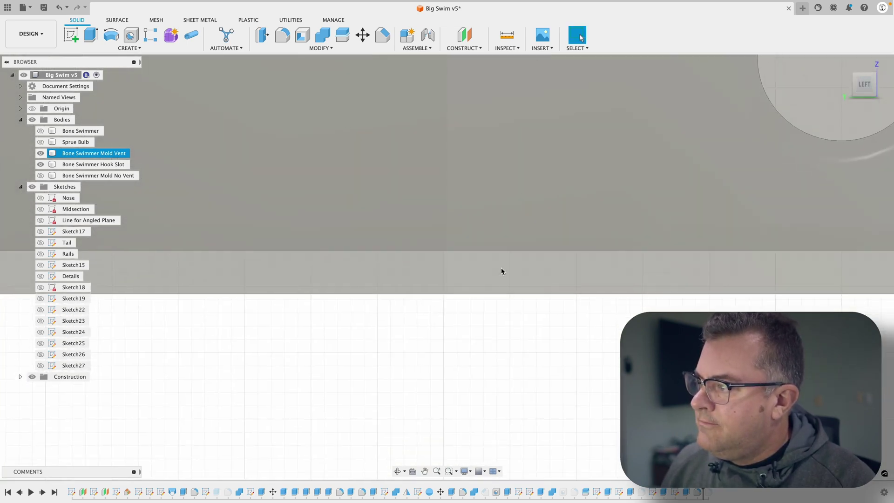
middle_click_drag(548, 251, 375, 191, "shift")
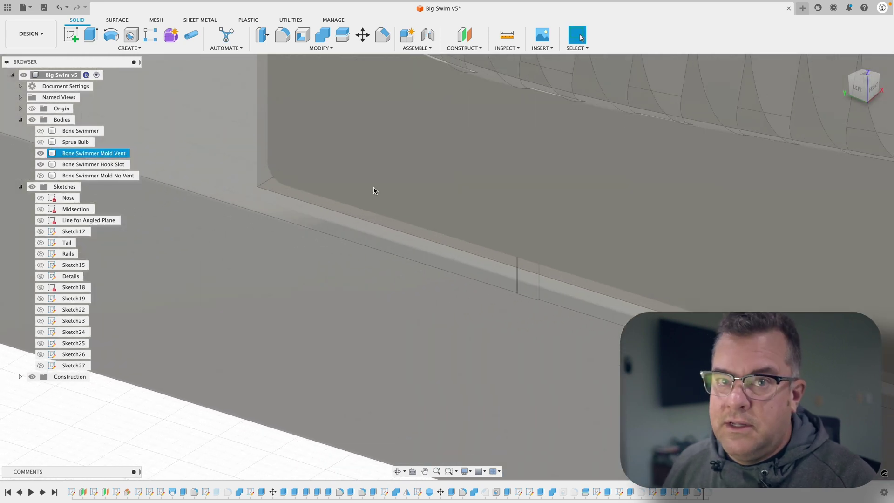
middle_click_drag(305, 207, 247, 113, "shift")
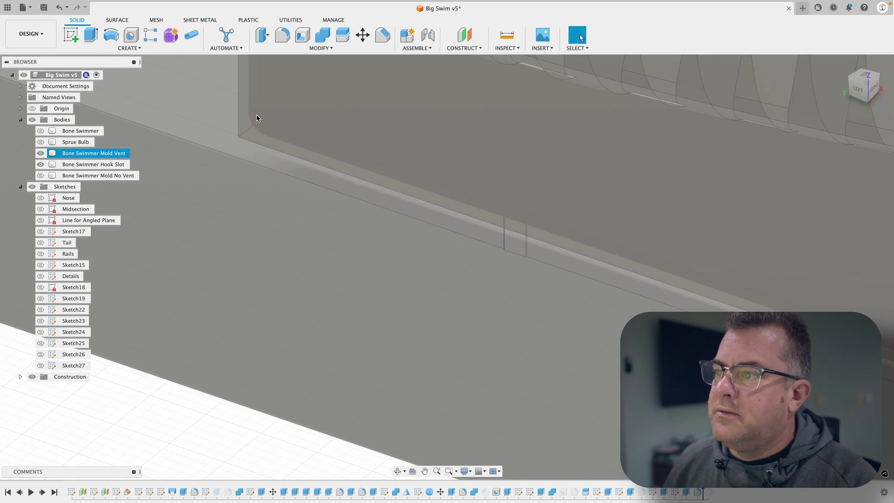
key("F6")
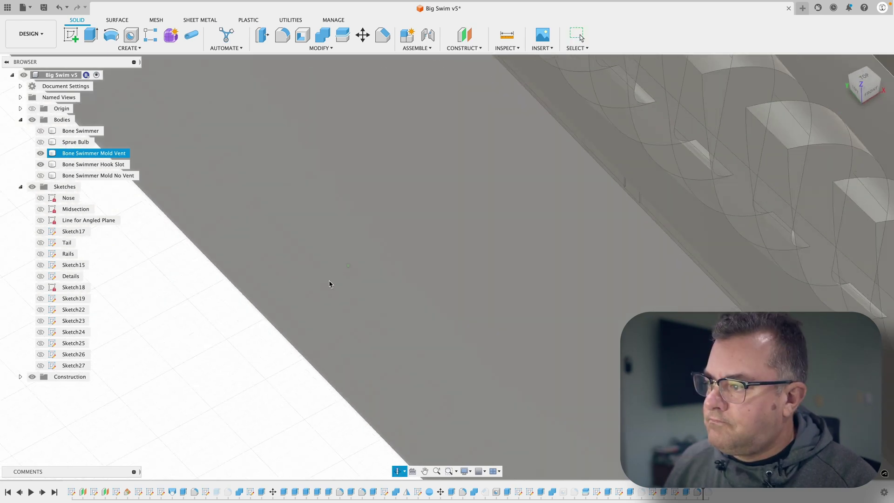
left_click(717, 194)
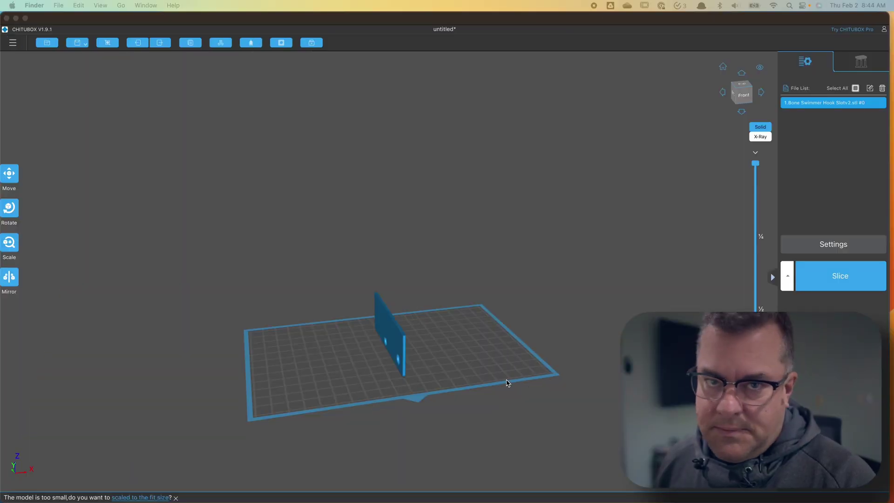
Step: Lay the hook slot part's large face flat on the build plate with Flatten by face
left_click_drag(504, 385, 433, 417)
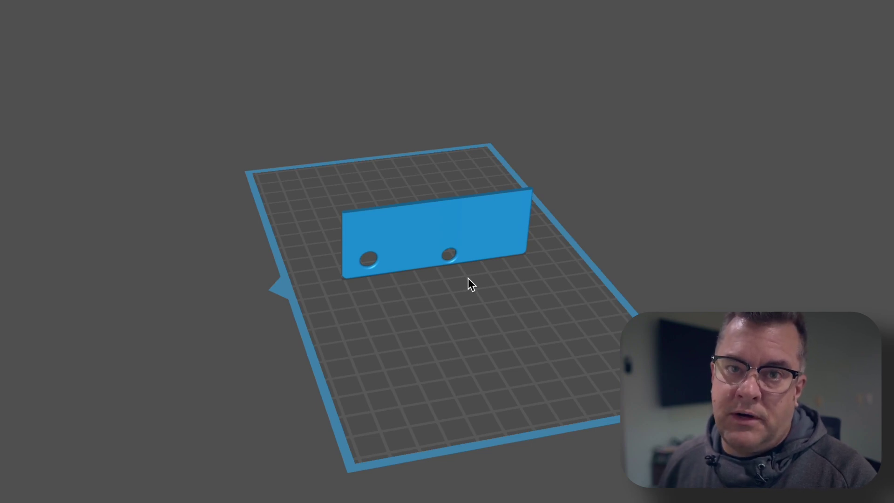
left_click(468, 278)
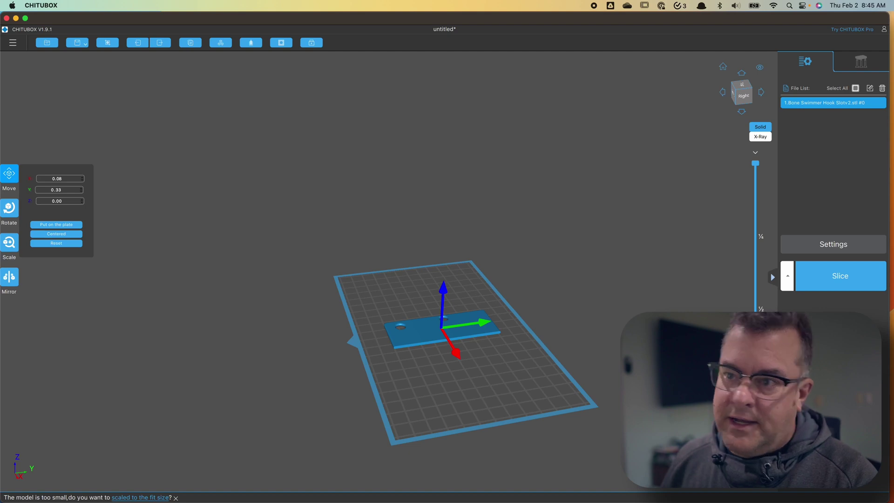
left_click(10, 208)
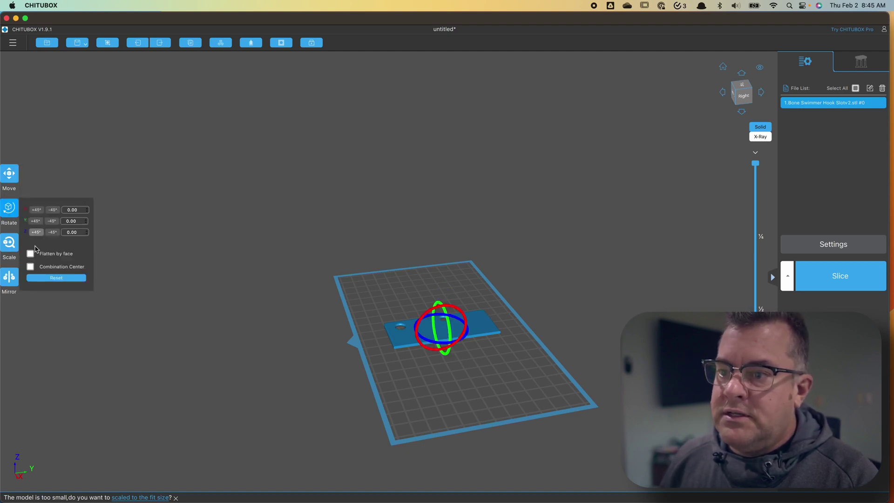
left_click(31, 254)
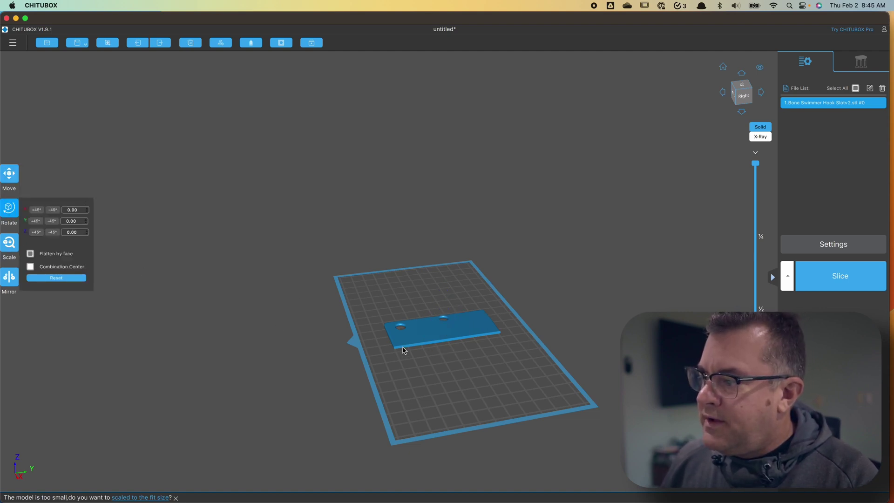
Step: Stand the hook slot part upright on its long thin edge
scroll(404, 350, "down", 2)
scroll(404, 352, "up", 6)
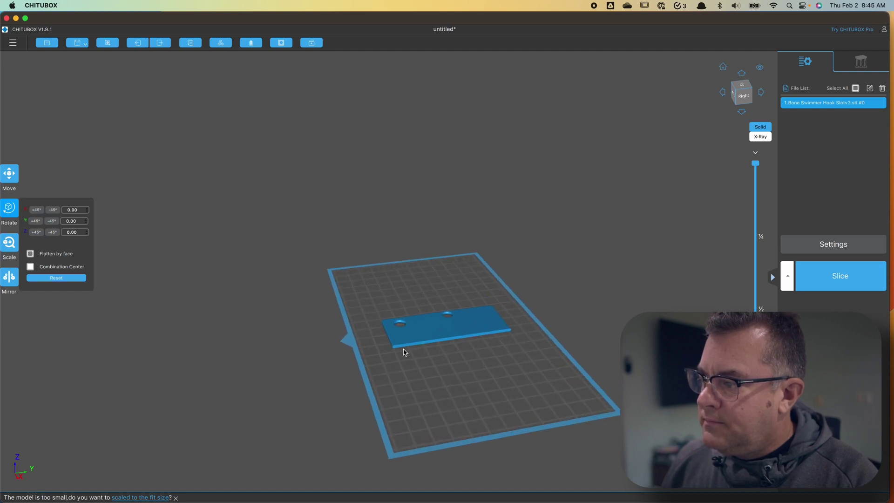
scroll(404, 354, "up", 3)
left_click(397, 337)
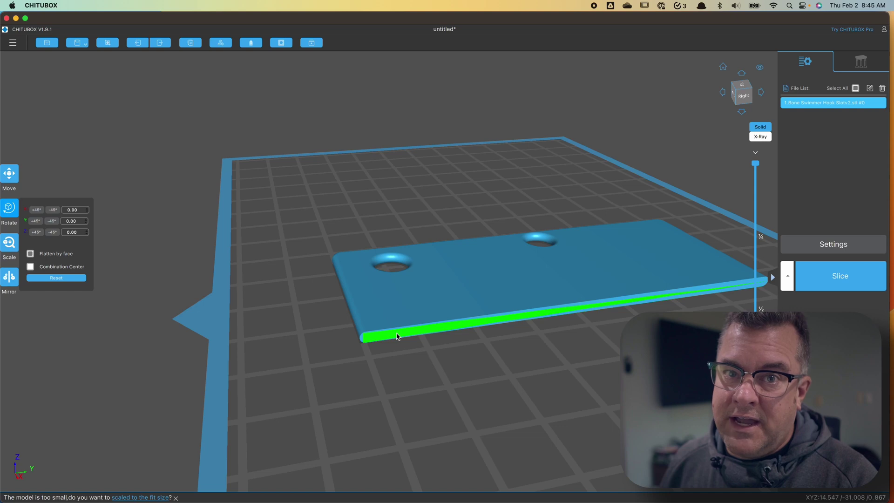
left_click(397, 336)
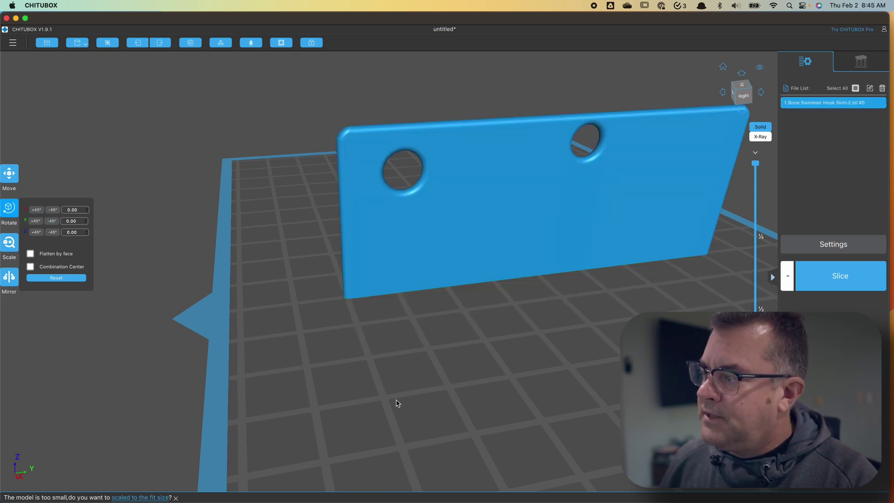
left_click_drag(397, 403, 307, 344)
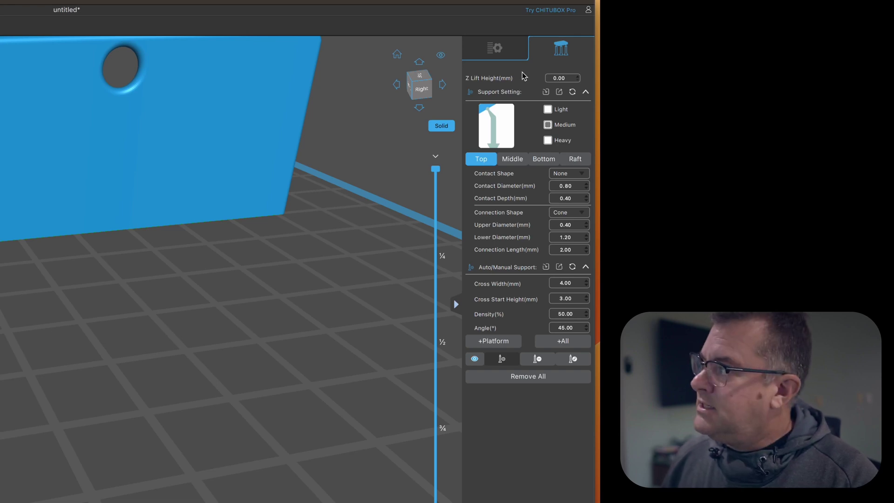
Step: Add a Skate-shaped raft (110% area ratio, 1.00 mm thick) under the upright plate
mouse_move(549, 80)
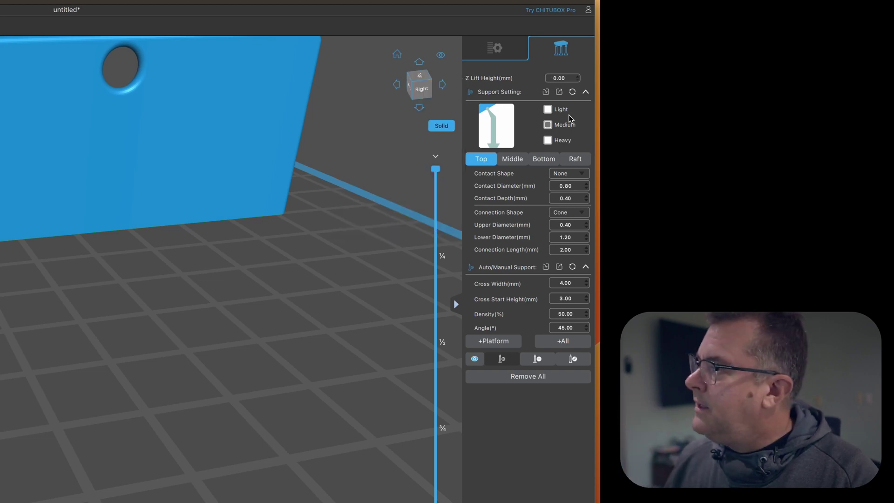
left_click(577, 158)
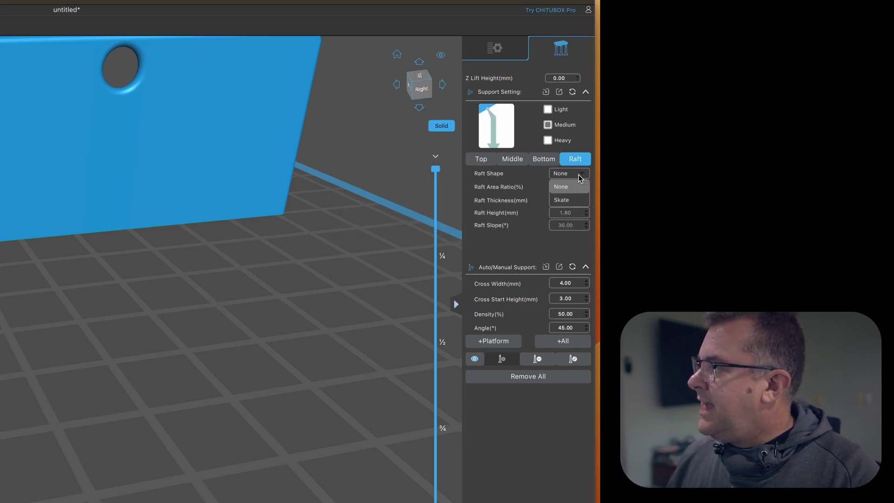
left_click(577, 199)
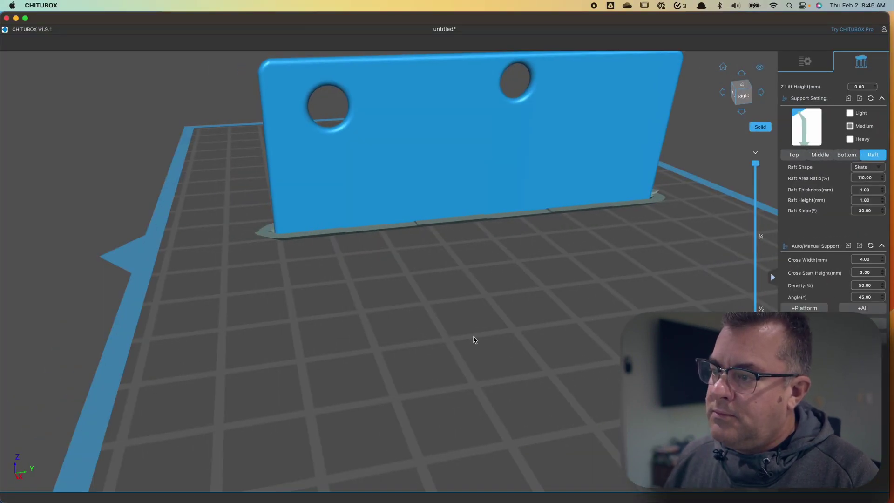
left_click_drag(473, 340, 426, 337)
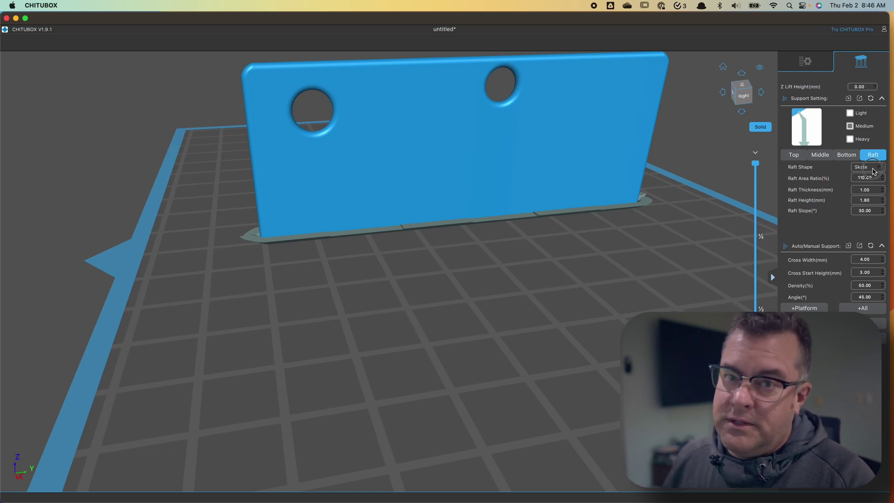
Step: Set the raft shape to None and place a first bottom support at the part's lower-left edge
left_click(867, 179)
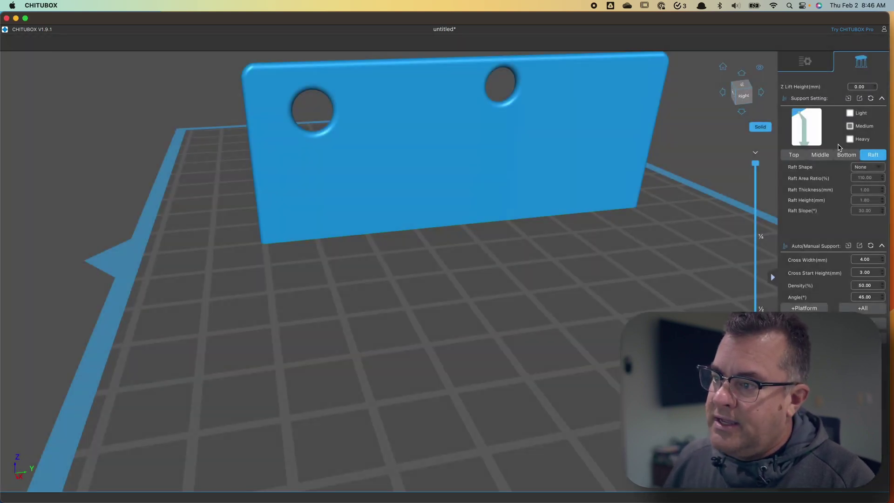
left_click(847, 155)
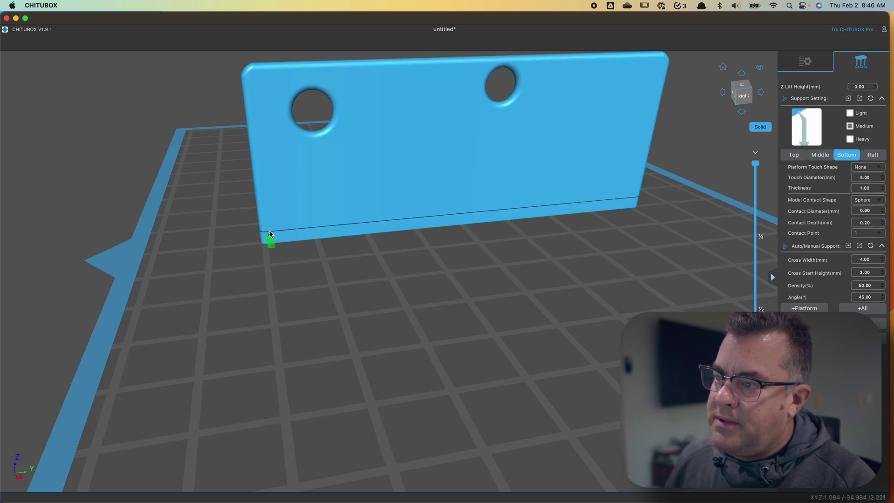
left_click(270, 234)
right_click_drag(245, 304, 261, 305)
left_click_drag(261, 305, 416, 289)
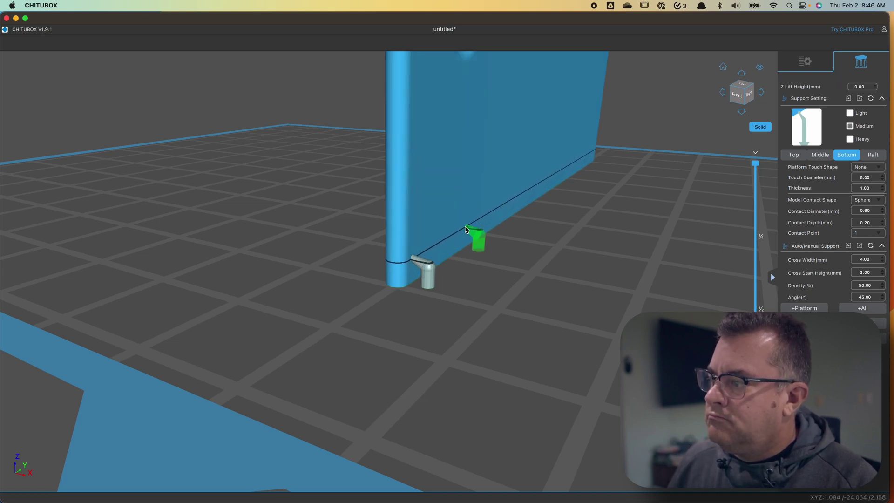
Step: Add more manual supports along the rest of the part's bottom edge
left_click(513, 202)
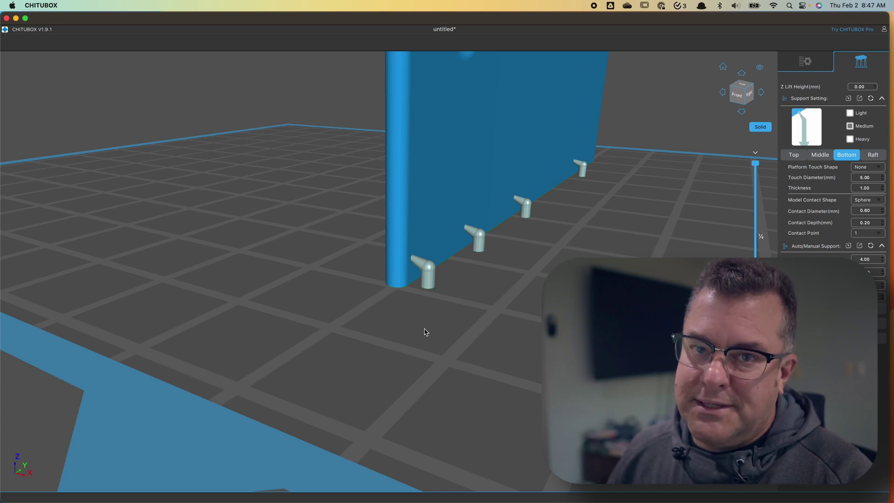
right_click_drag(422, 331, 461, 333)
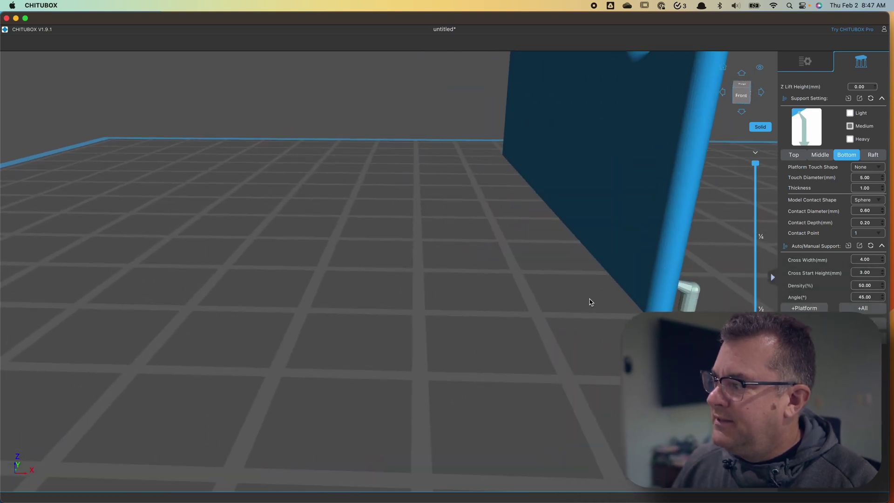
left_click(634, 278)
left_click(588, 227)
left_click(535, 169)
left_click(511, 153)
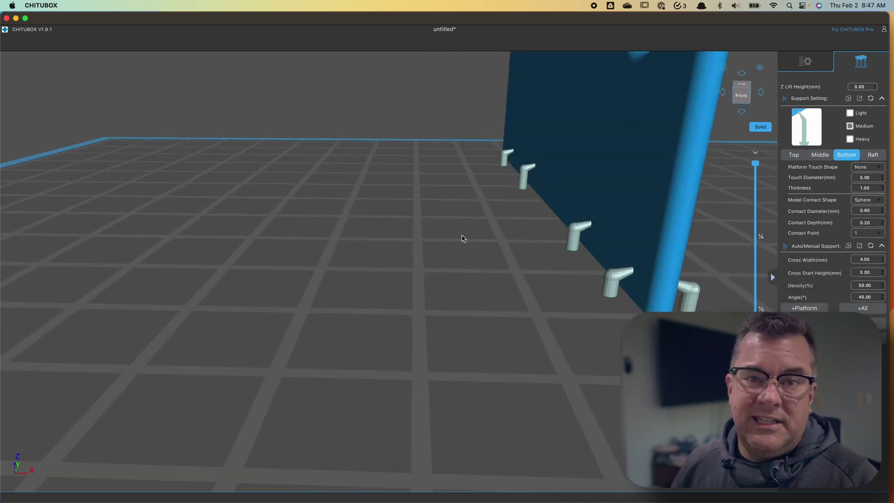